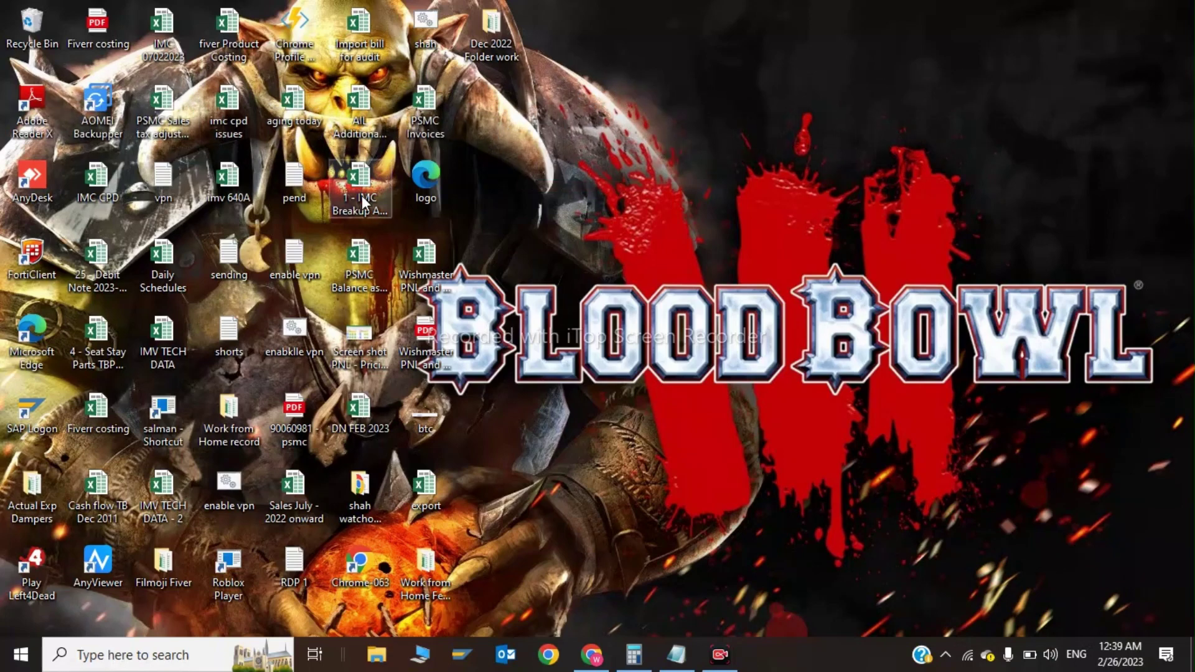
- Open Control Panel's Network and Sharing Center and list the network adapters
click(133, 655)
text(c)
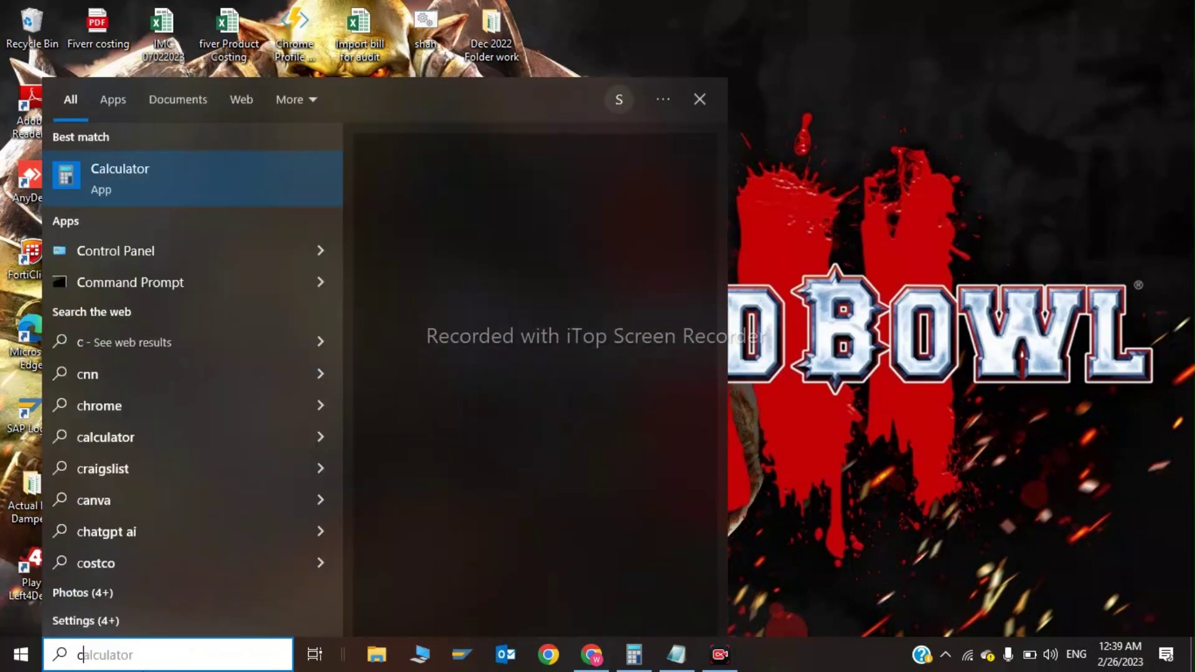
click(174, 246)
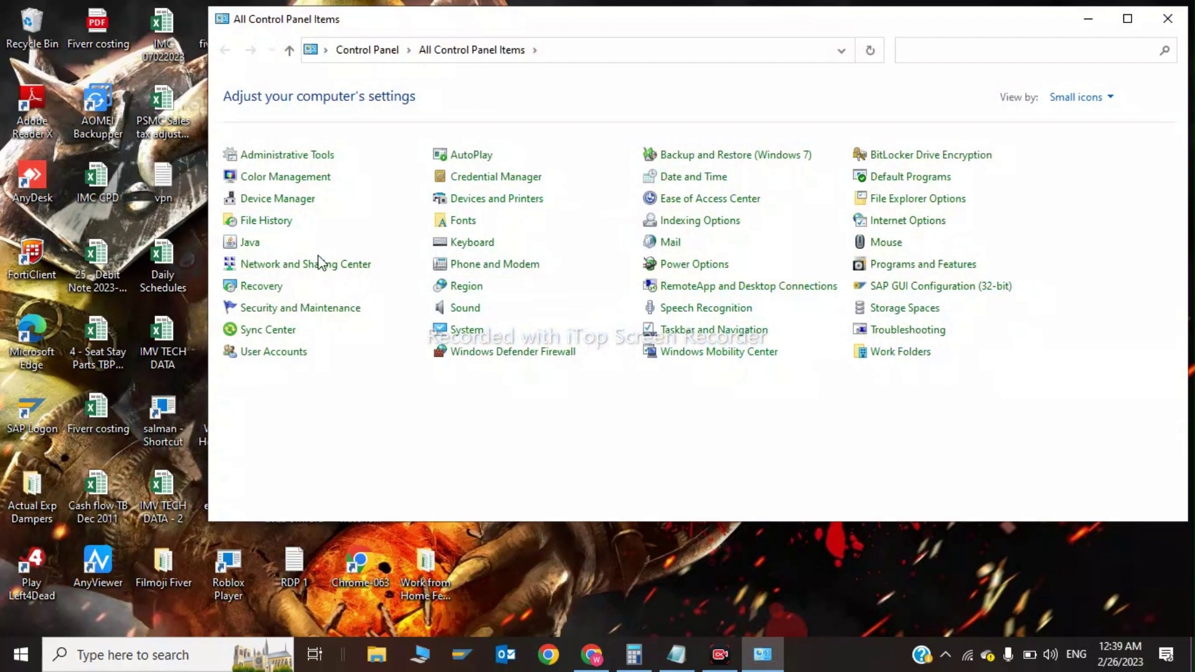
click(279, 266)
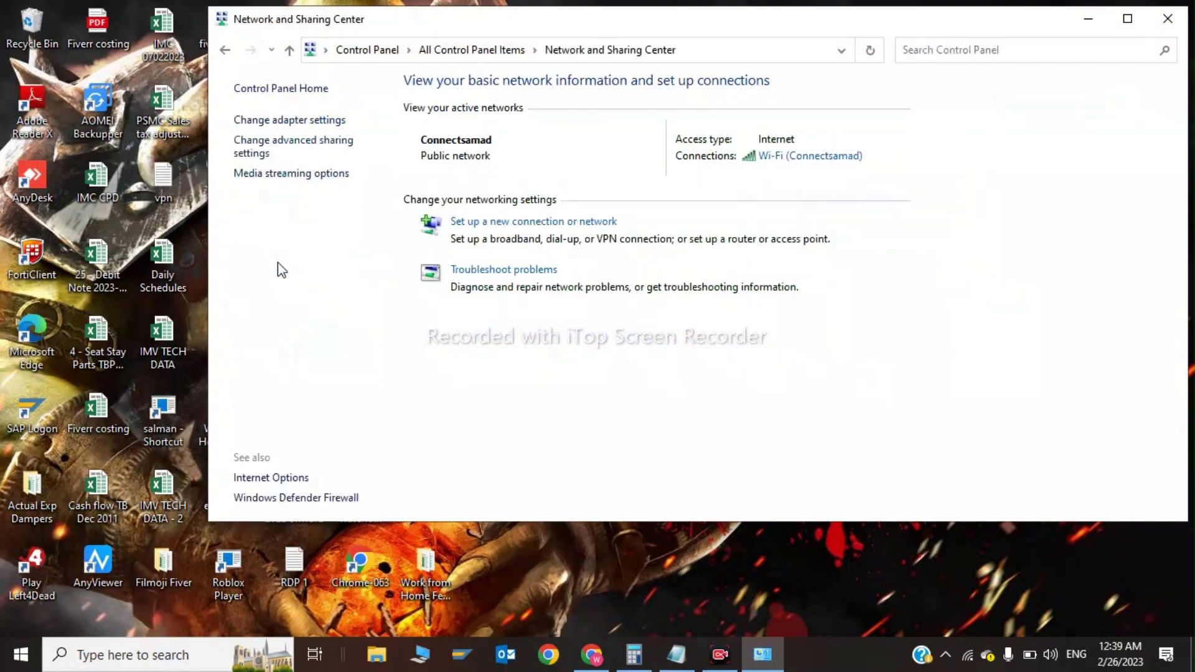
click(278, 124)
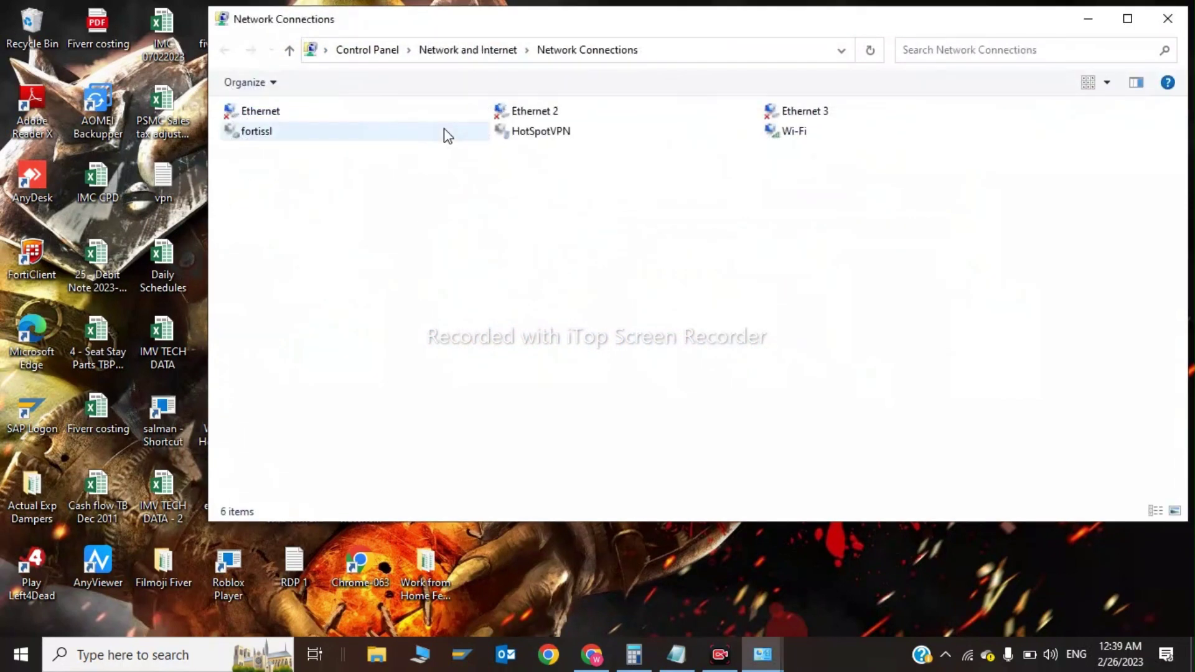
- Set the Wi-Fi adapter's IPv4 DNS servers to 8.8.8.8 and 8.4.4.9 and save
click(782, 132)
right_click(782, 130)
click(869, 316)
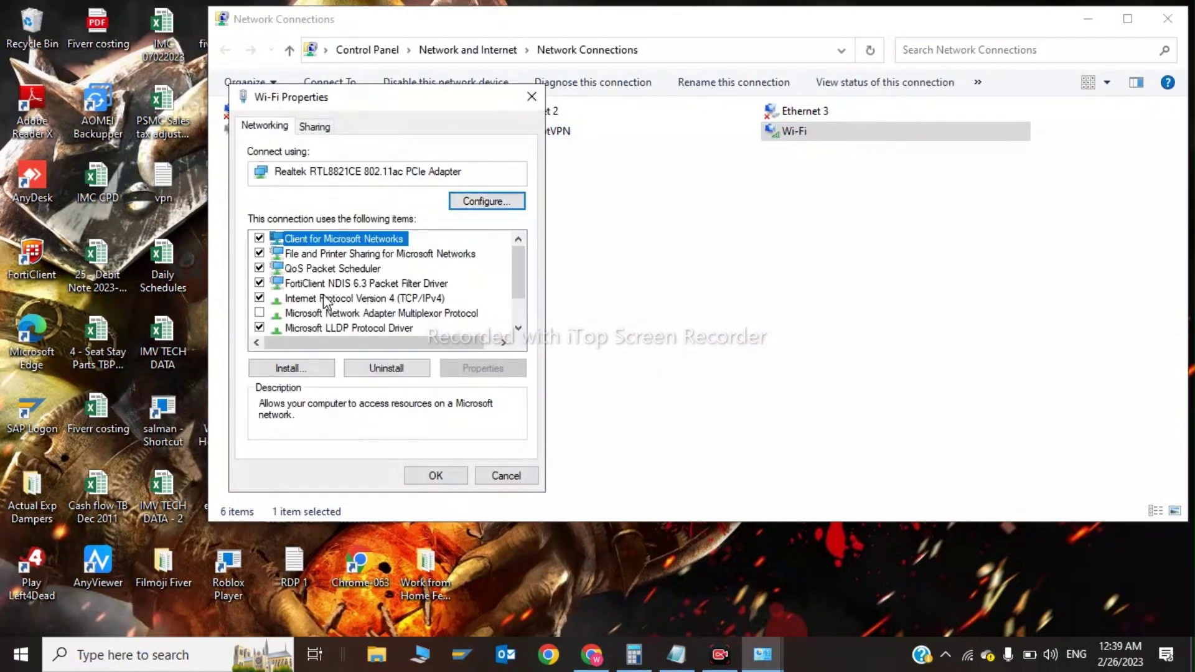
double_click(322, 299)
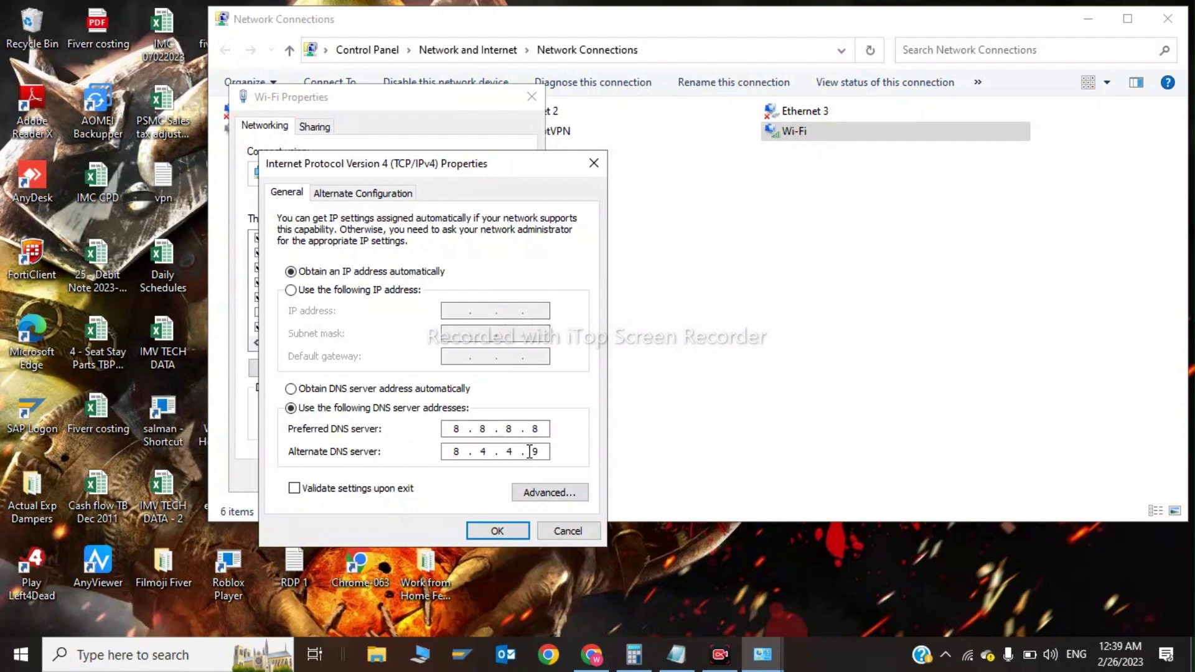
click(498, 529)
click(435, 476)
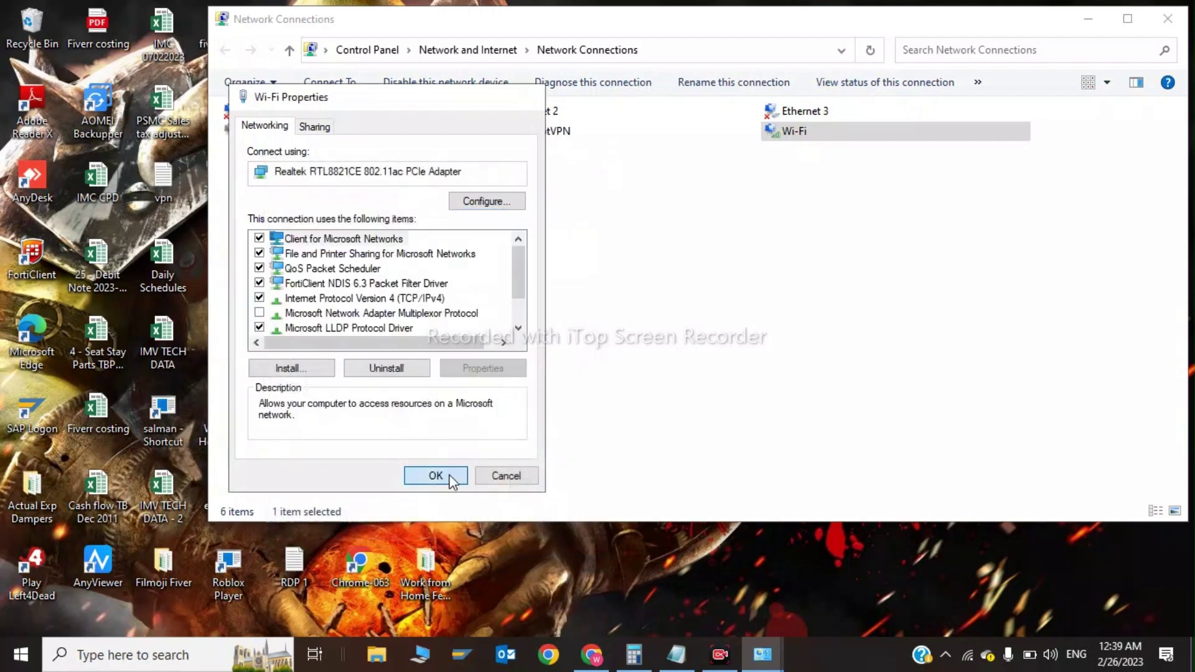
click(1170, 25)
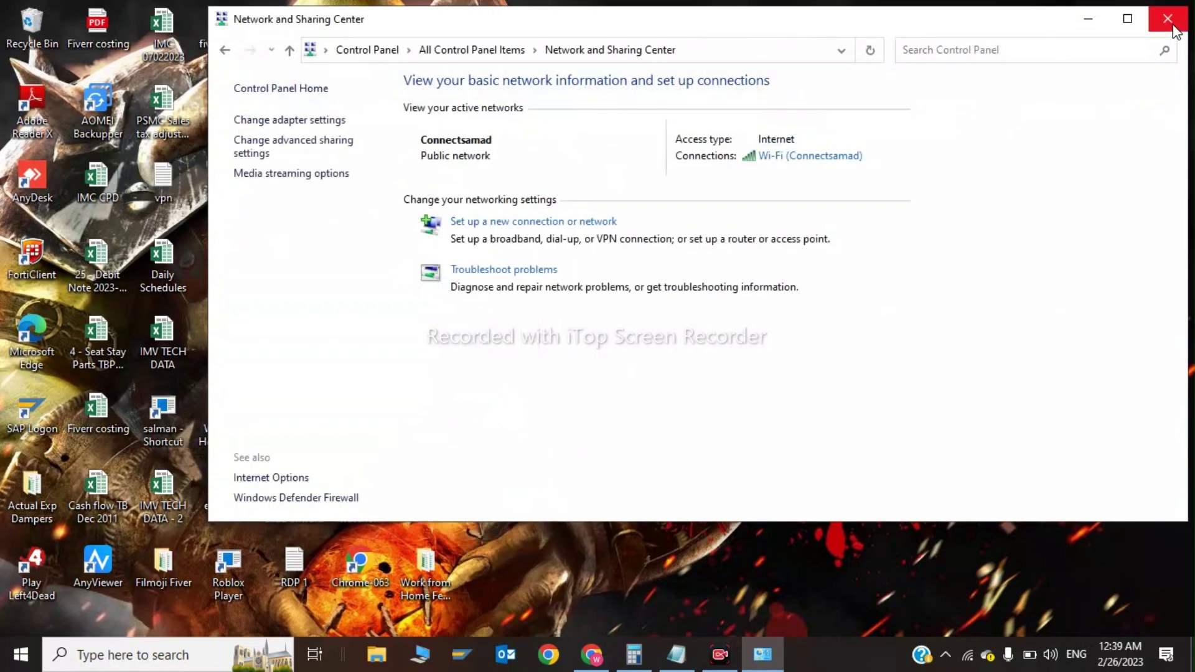
- Turn Game Mode on in Windows Settings
click(1165, 23)
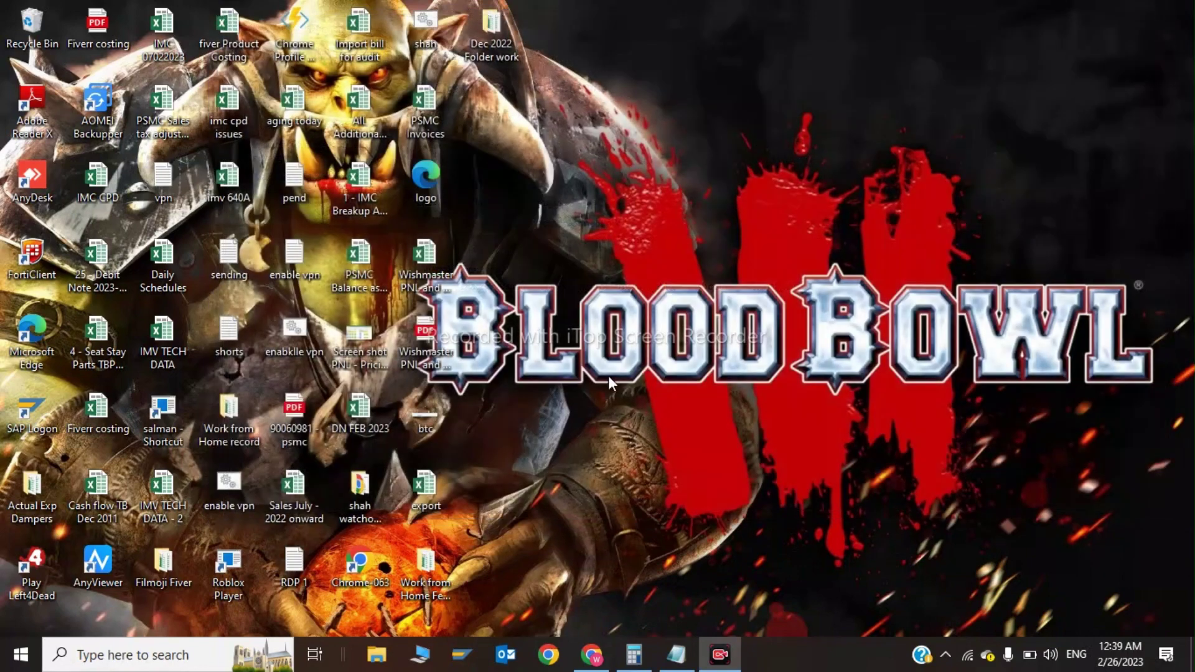
click(205, 661)
text(g)
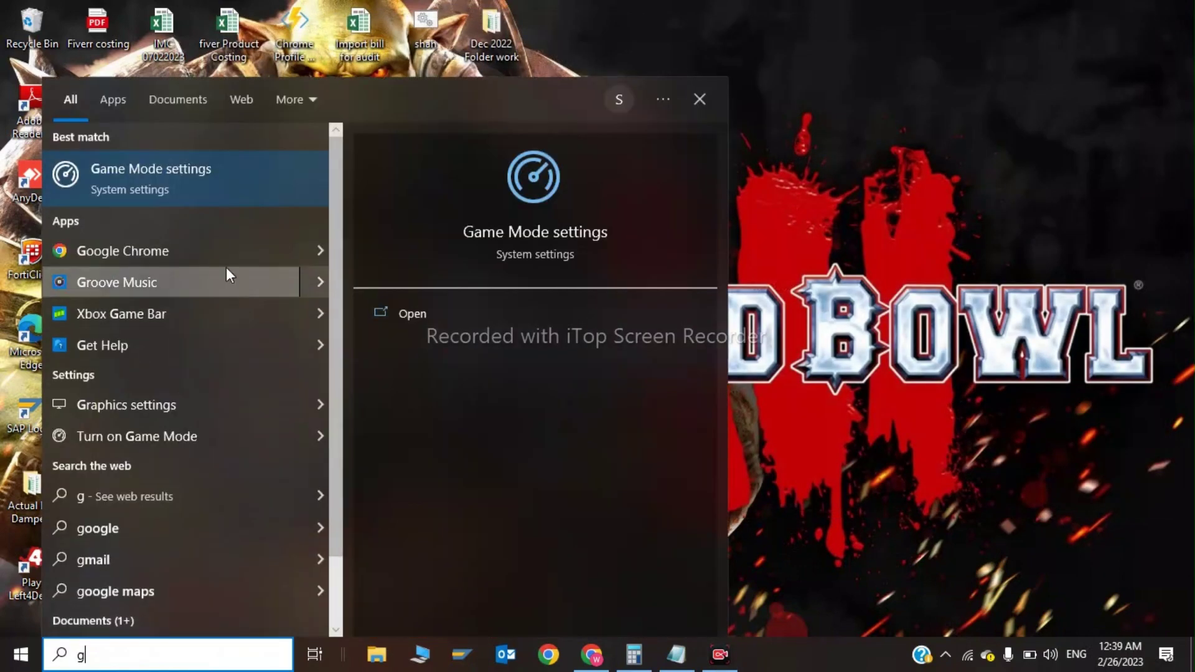
click(192, 191)
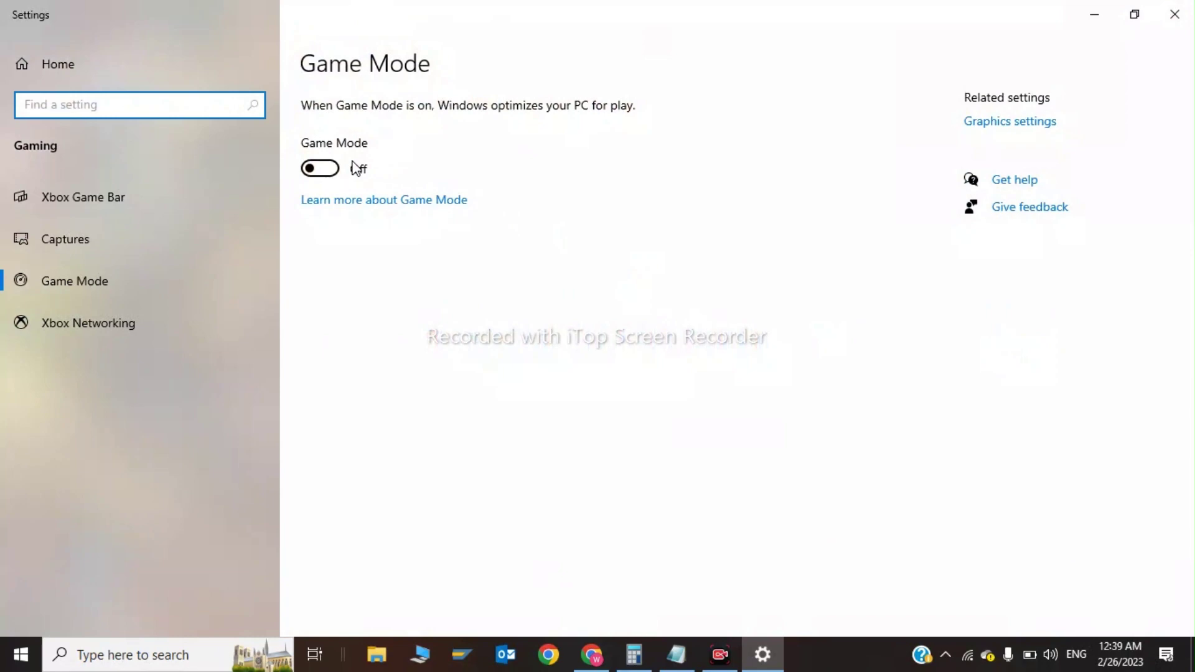
click(322, 169)
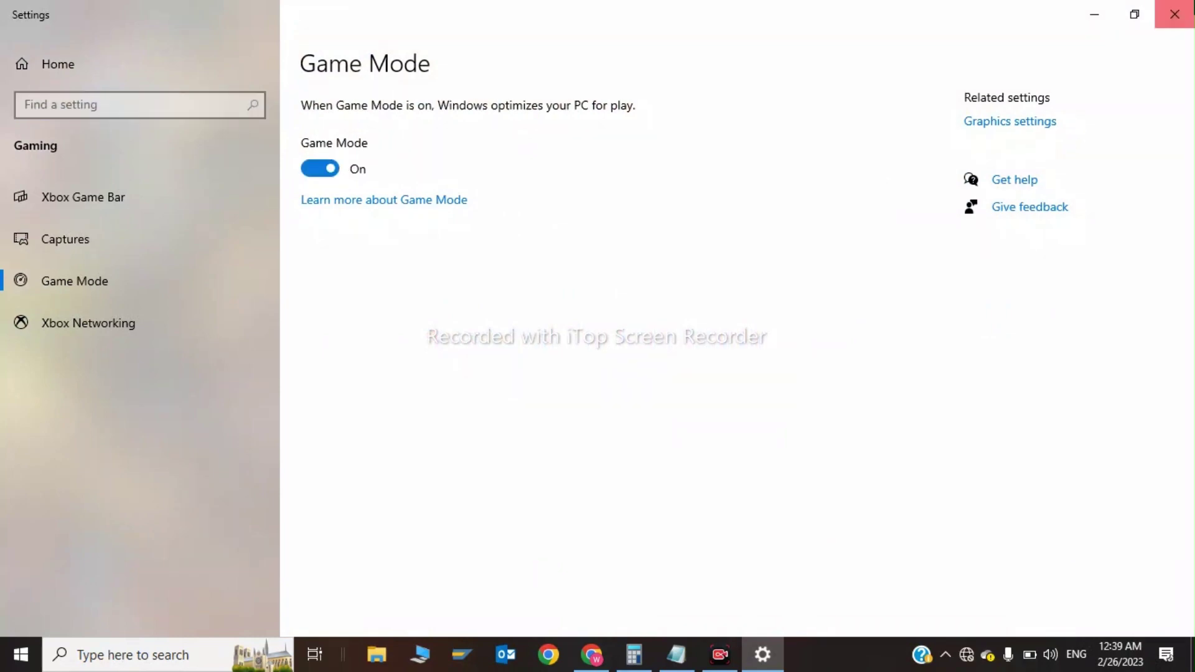
click(1174, 14)
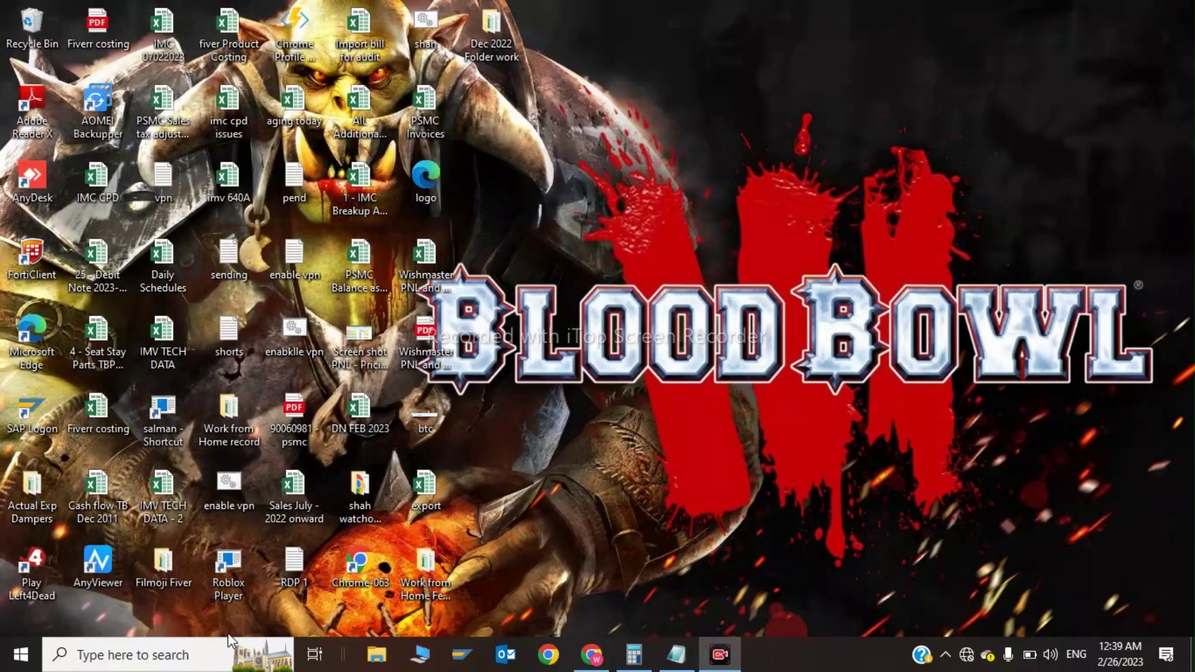
- Check that Windows Update shows the PC is up to date, then close Settings
click(163, 660)
text(wi)
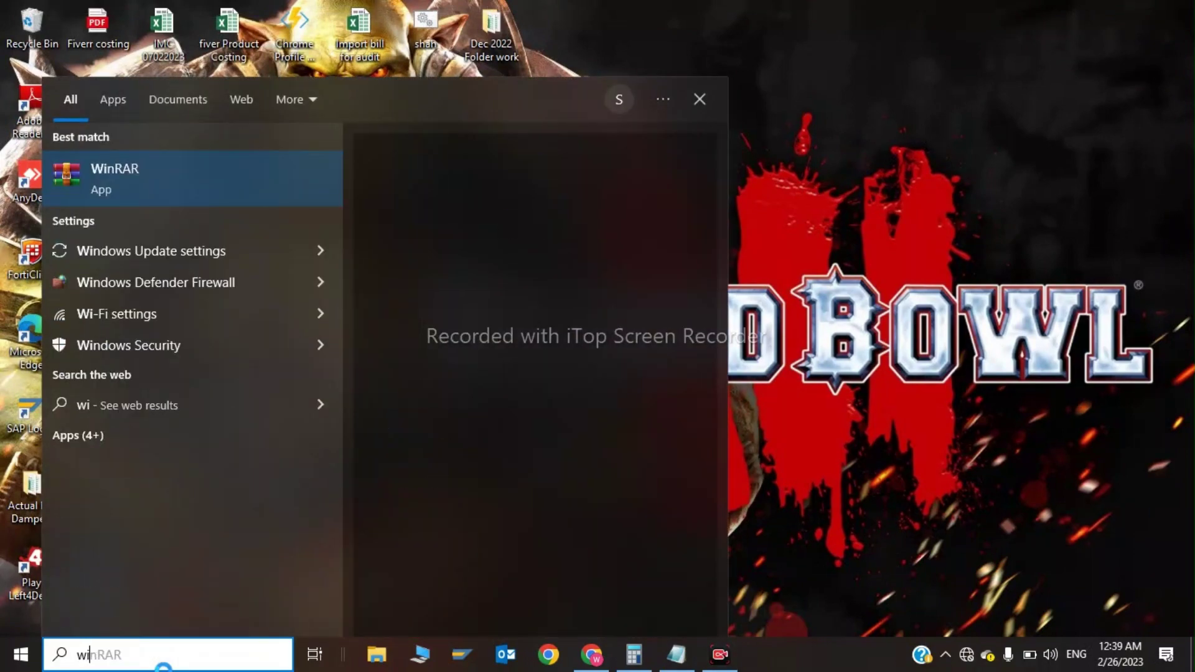
click(188, 253)
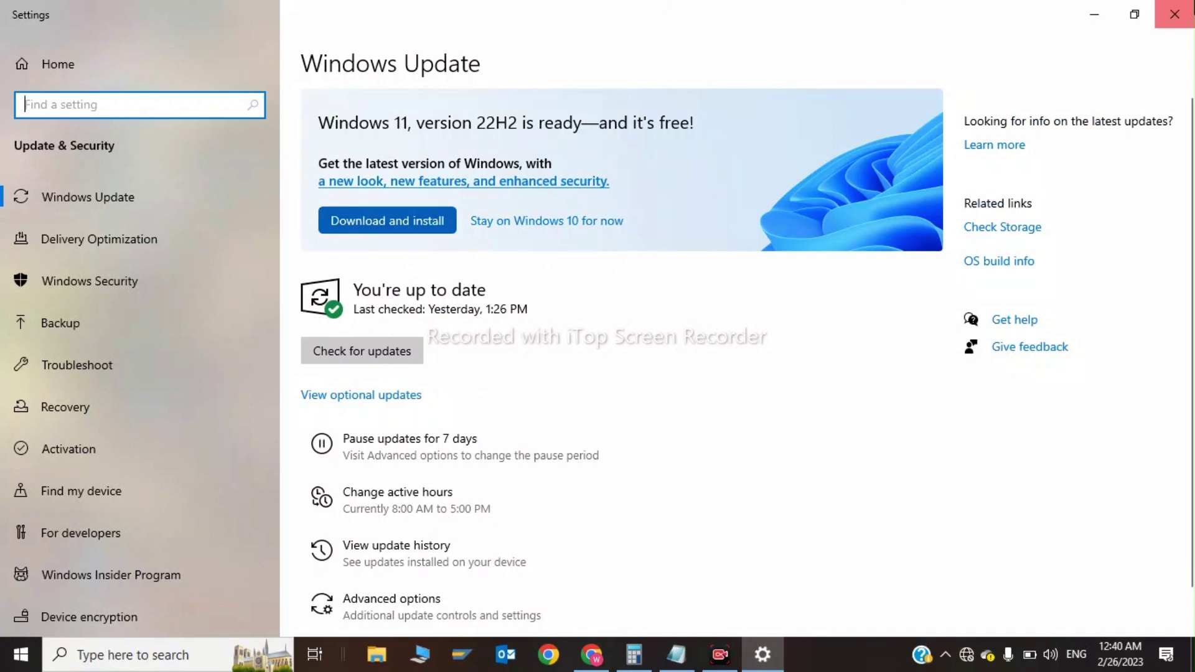
click(1175, 13)
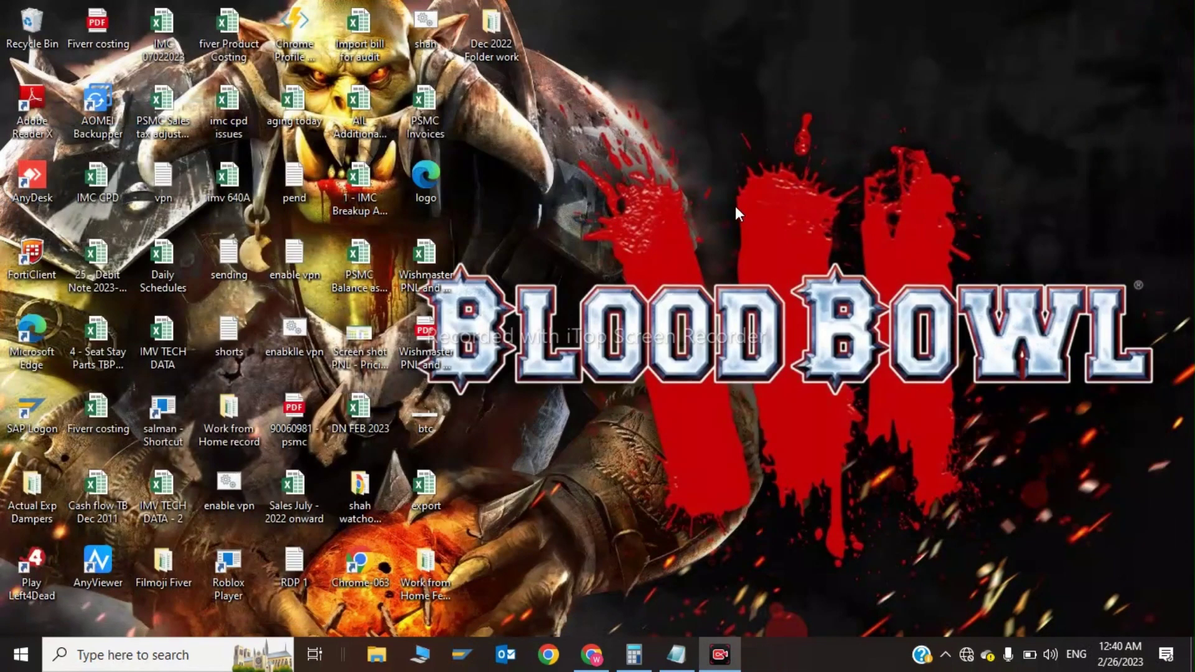
- Select 'Turn off' for domain, private and public networks in Windows Defender Firewall, then confirm
click(130, 661)
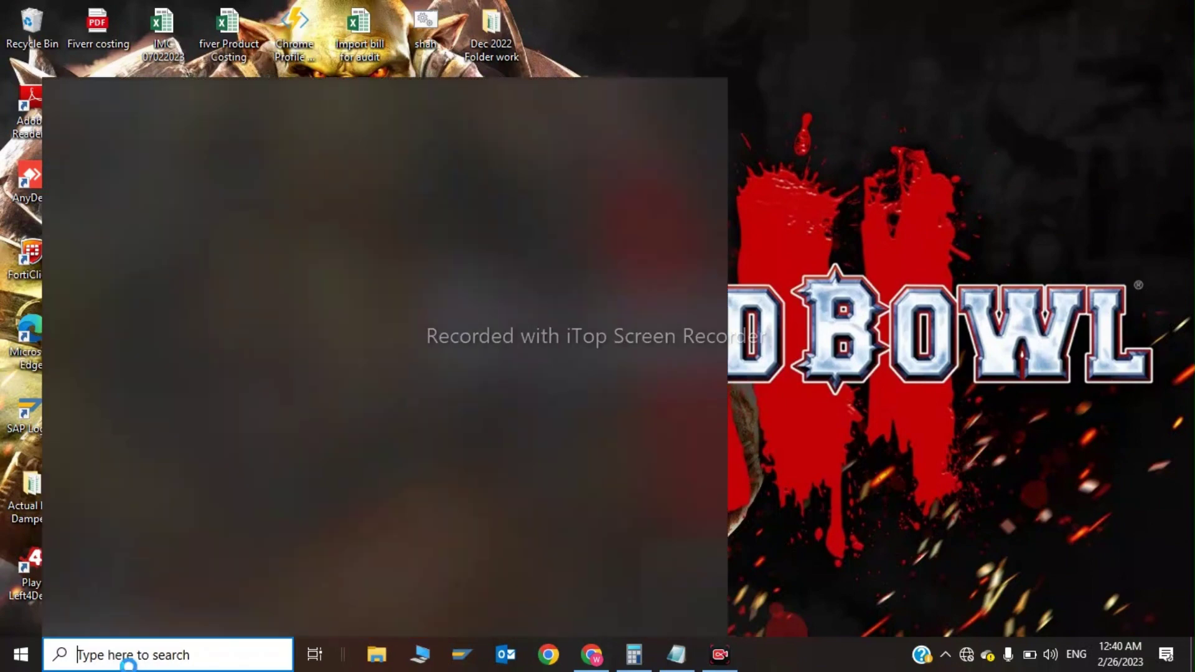
text(win)
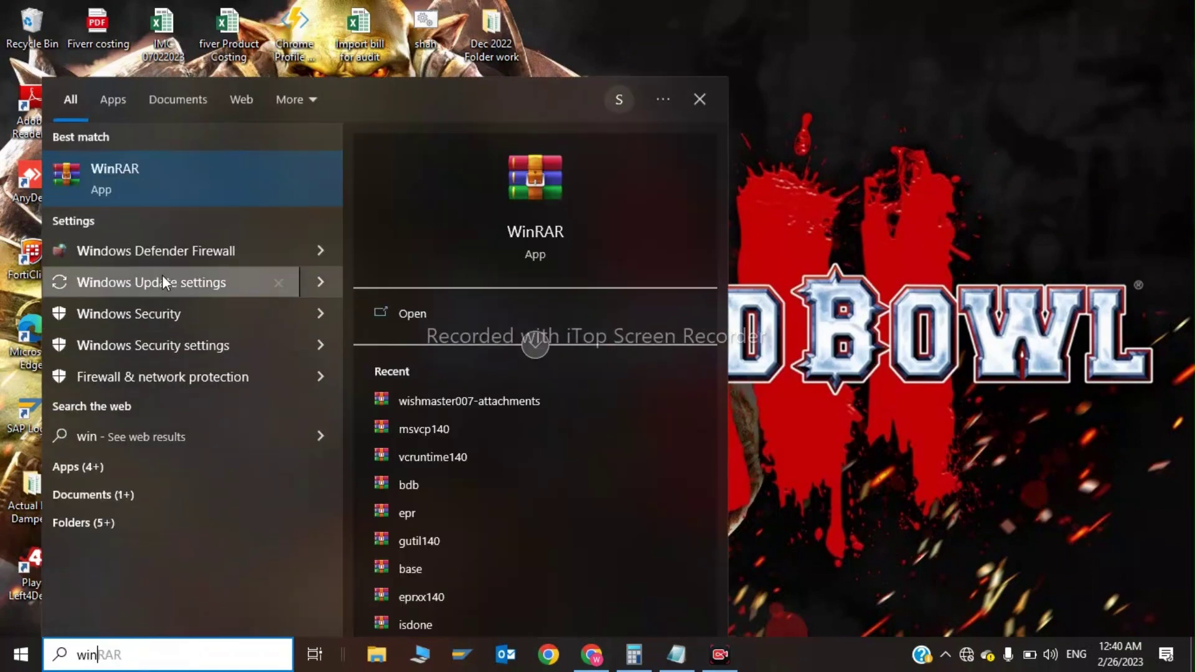
click(166, 254)
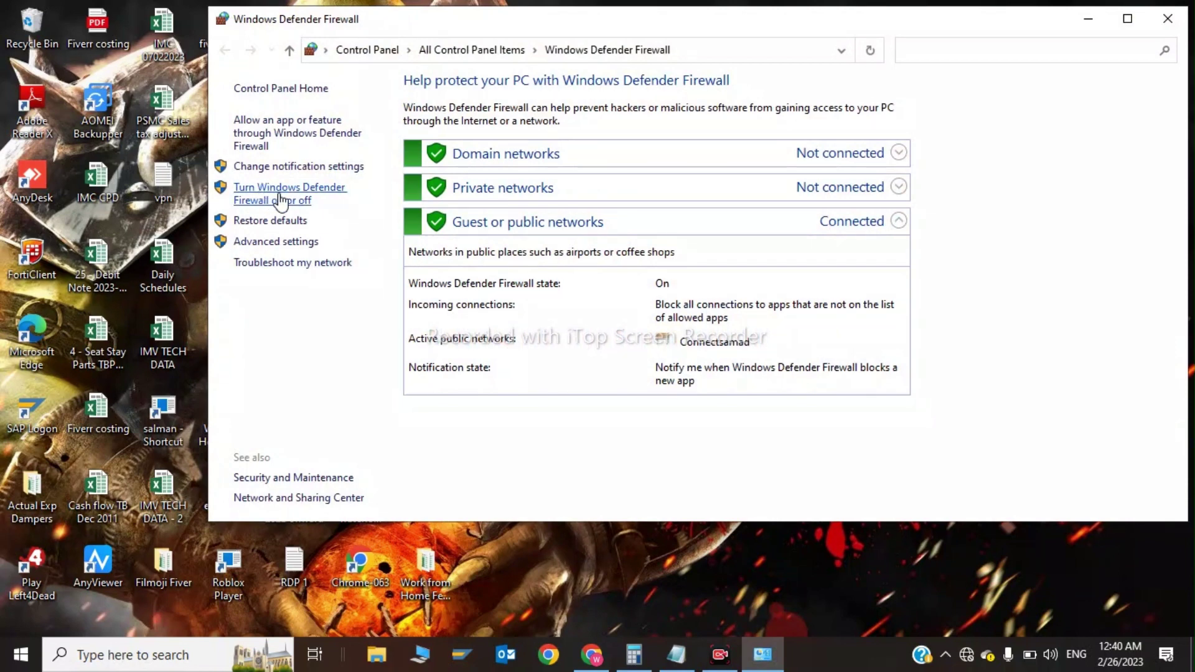
click(301, 202)
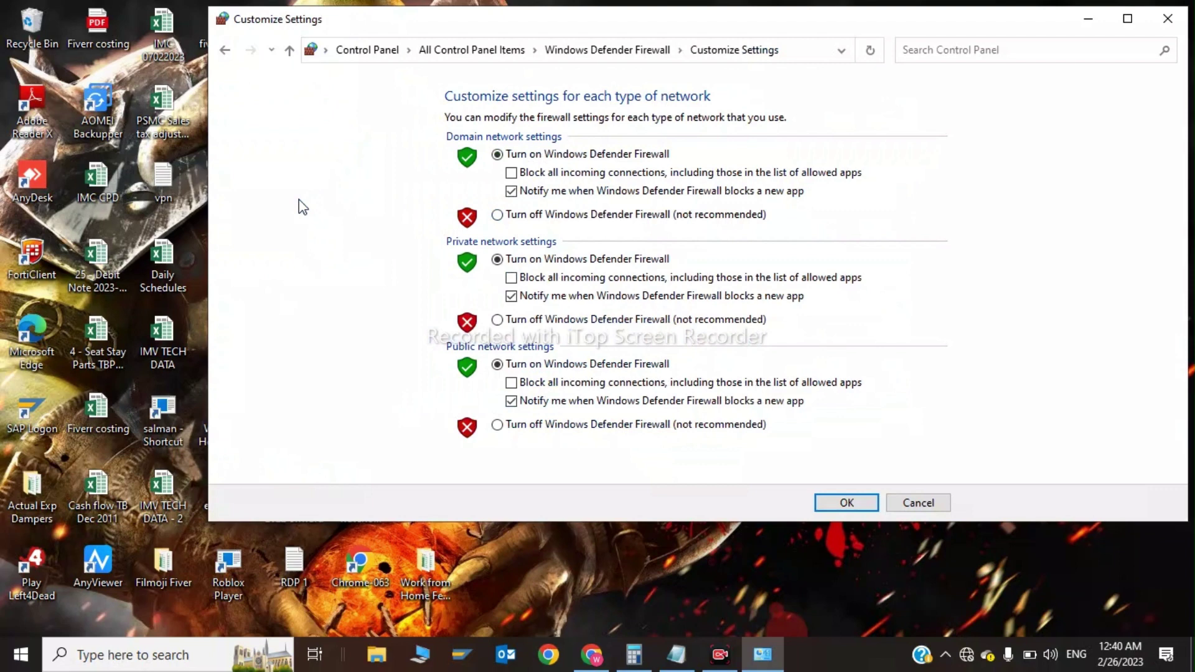
click(498, 215)
click(499, 320)
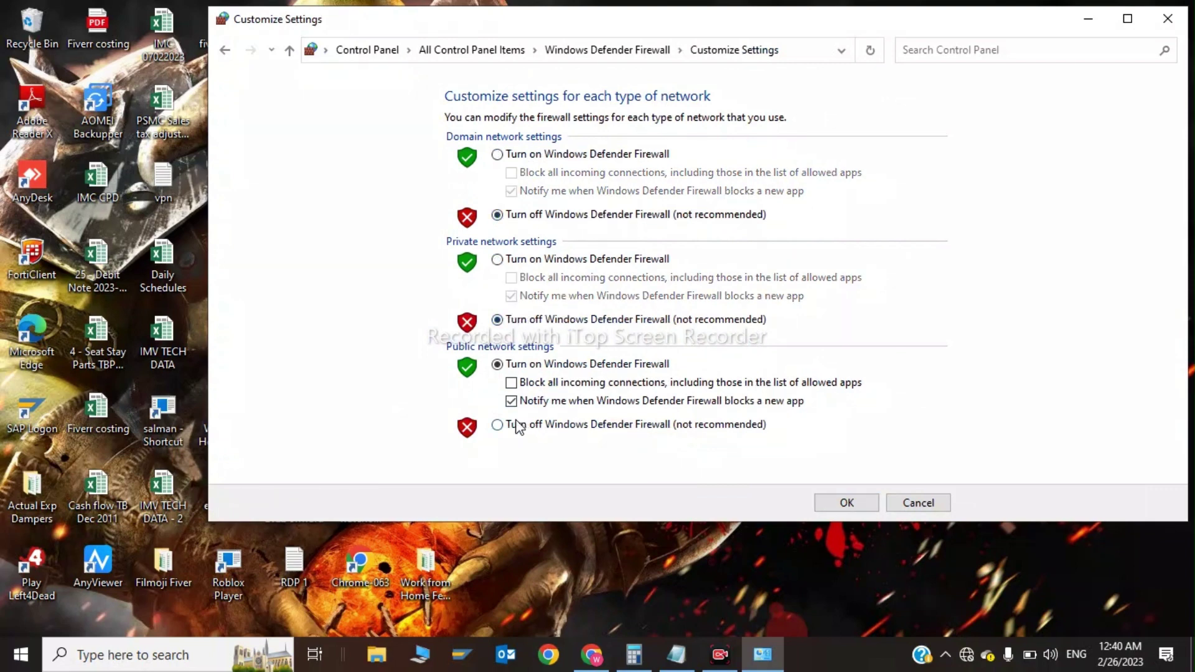
click(517, 427)
click(851, 506)
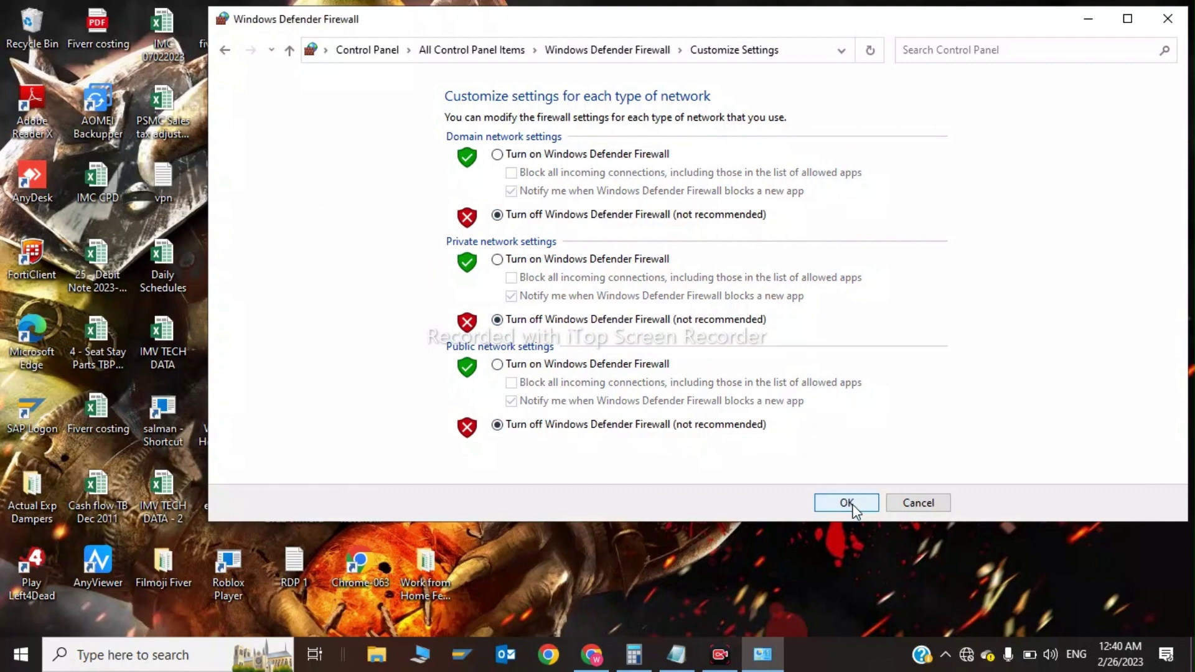
click(1171, 25)
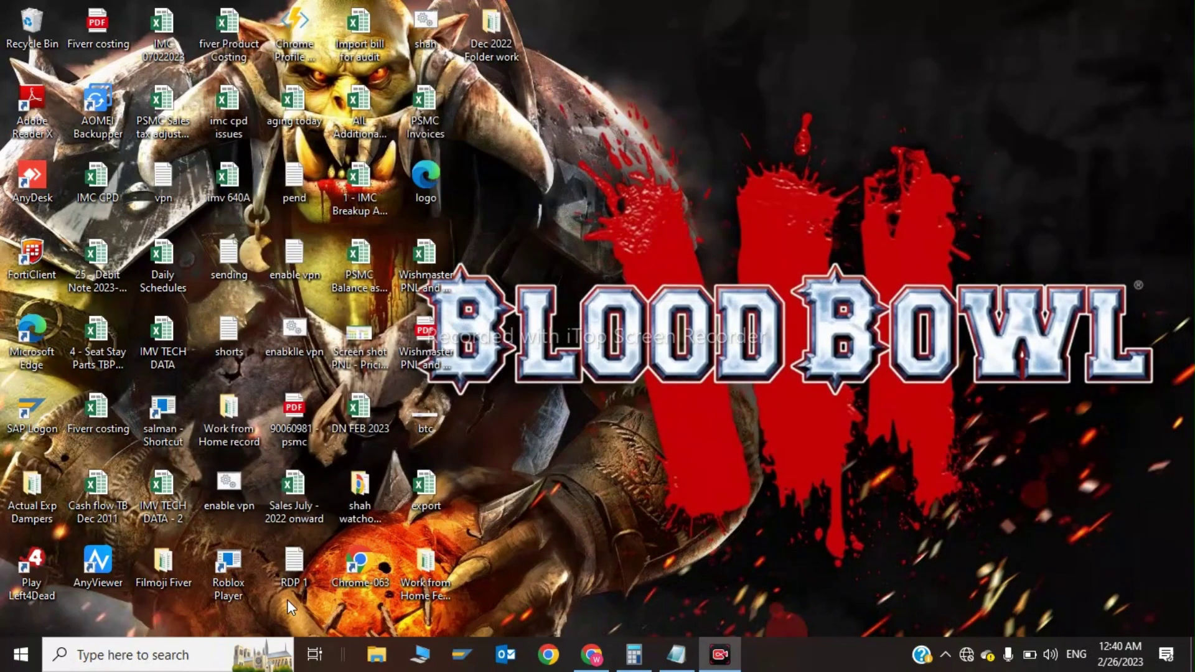
- Start an Intel(R) UHD Graphics driver update in Device Manager, choosing to browse manually
click(172, 655)
text(de)
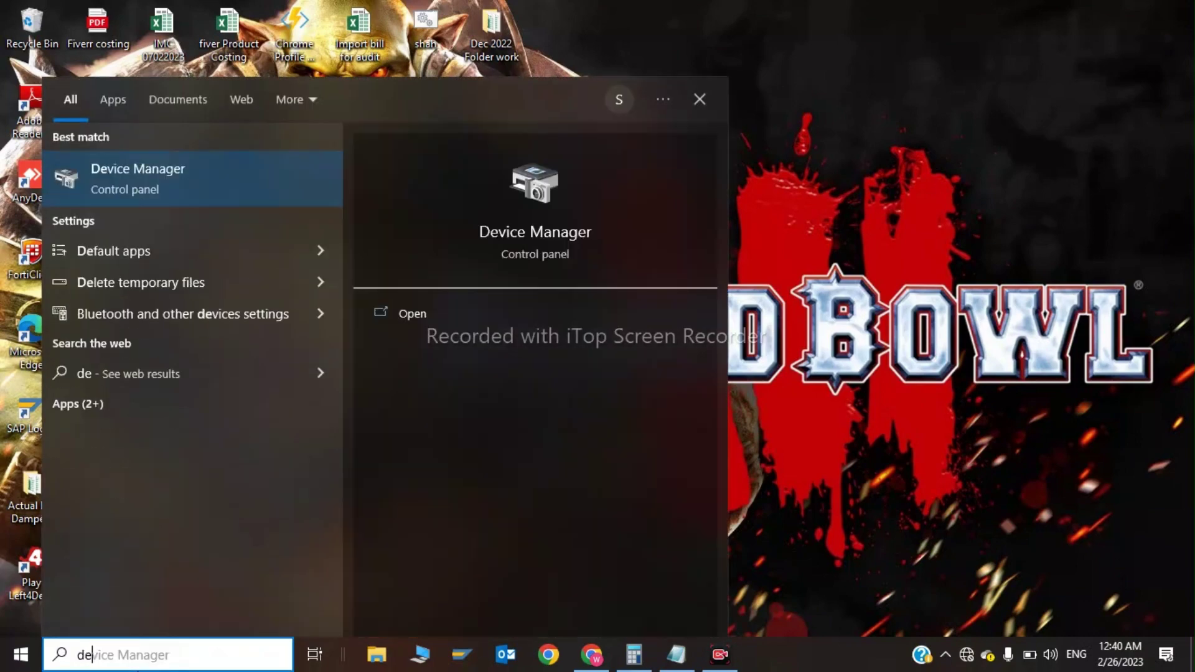
click(140, 175)
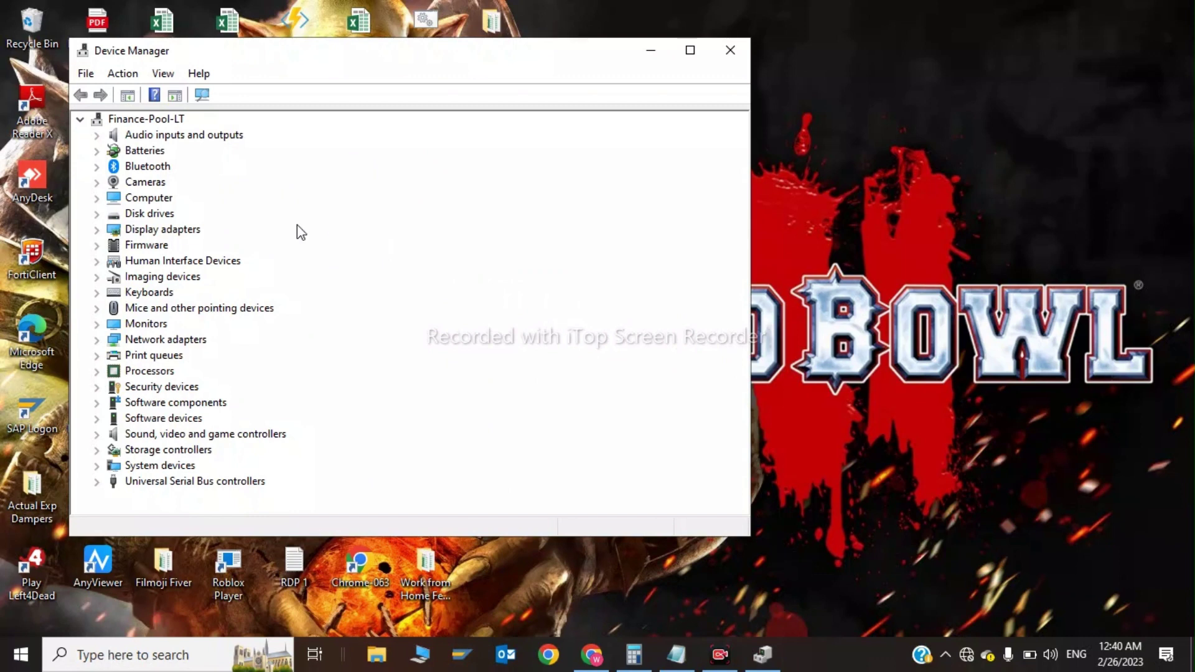
double_click(175, 230)
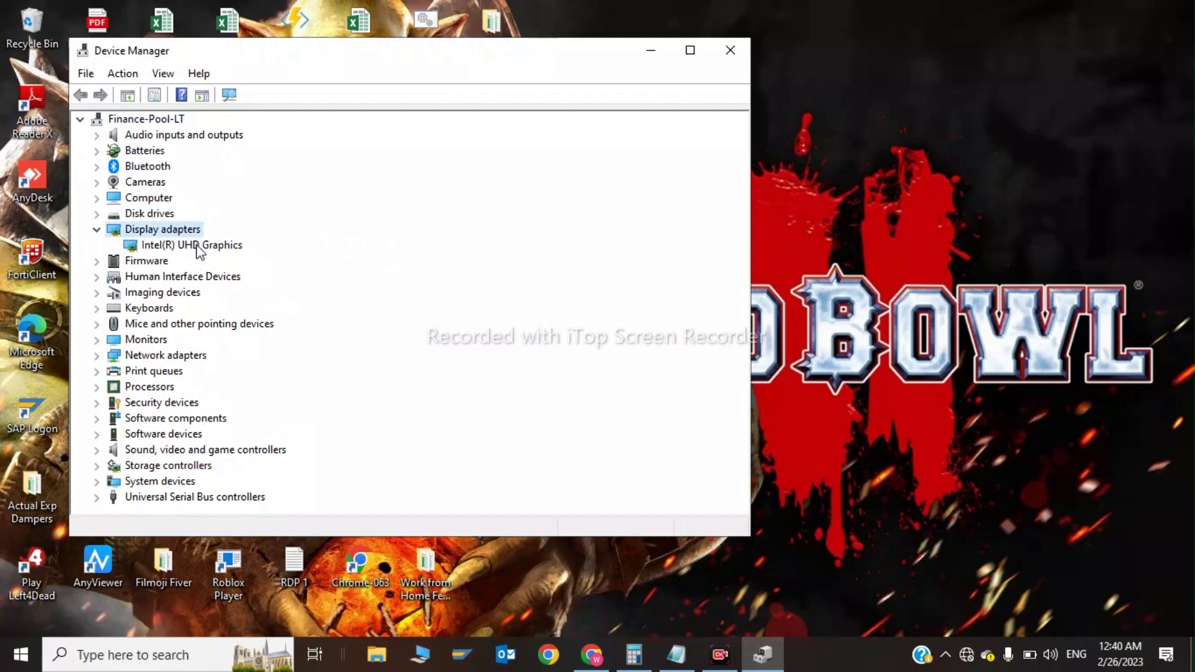
right_click(197, 247)
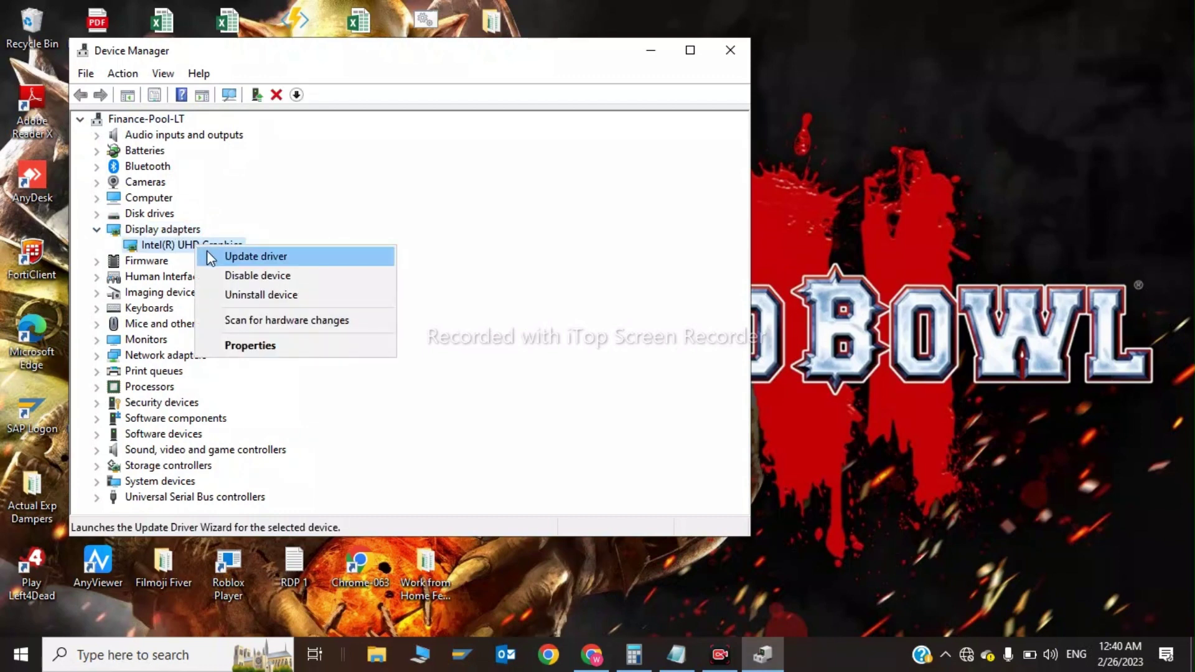
click(207, 255)
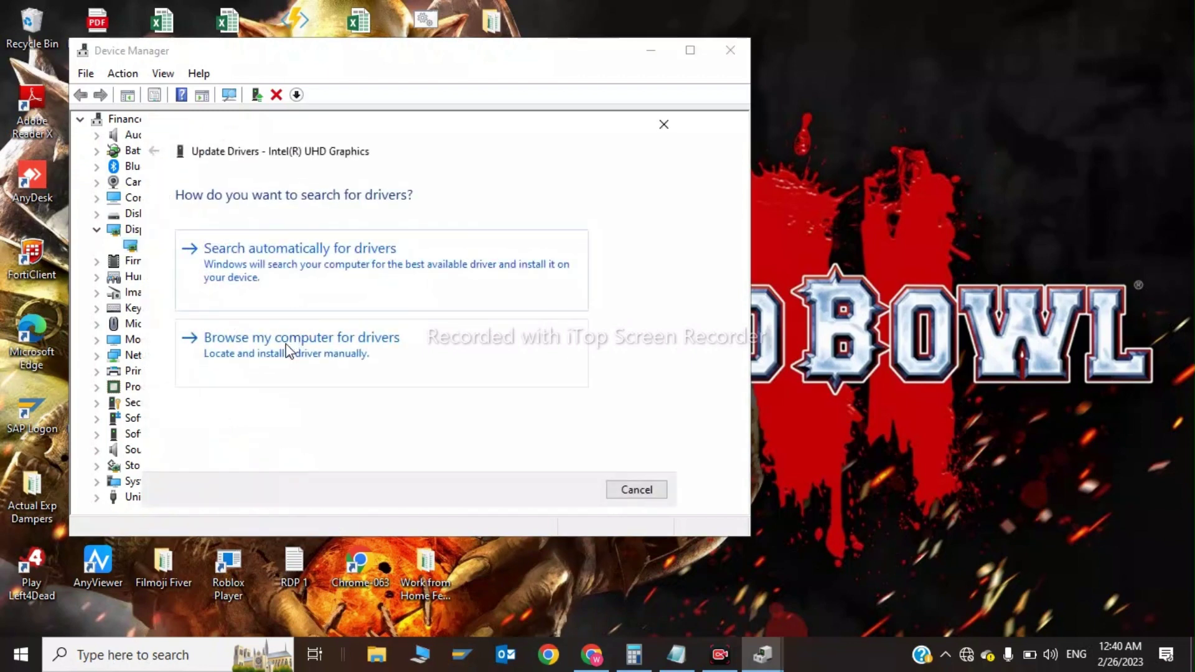
click(286, 350)
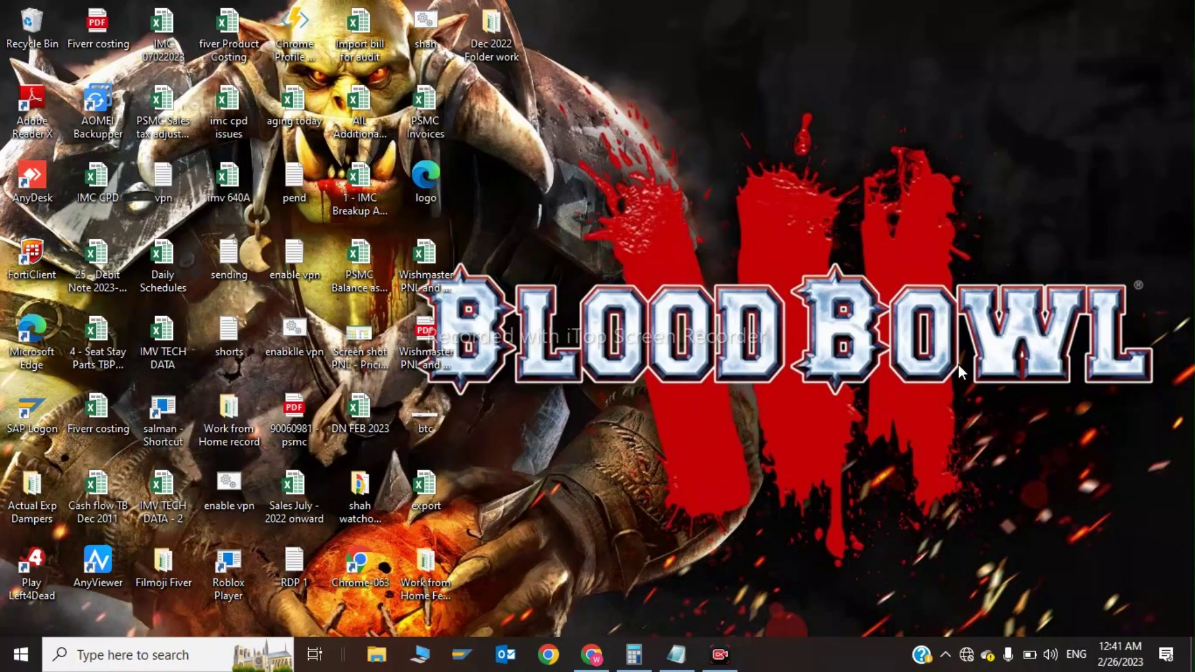
- Open Command Prompt alongside the Notepad notes listing the network commands
click(168, 655)
text(cmd)
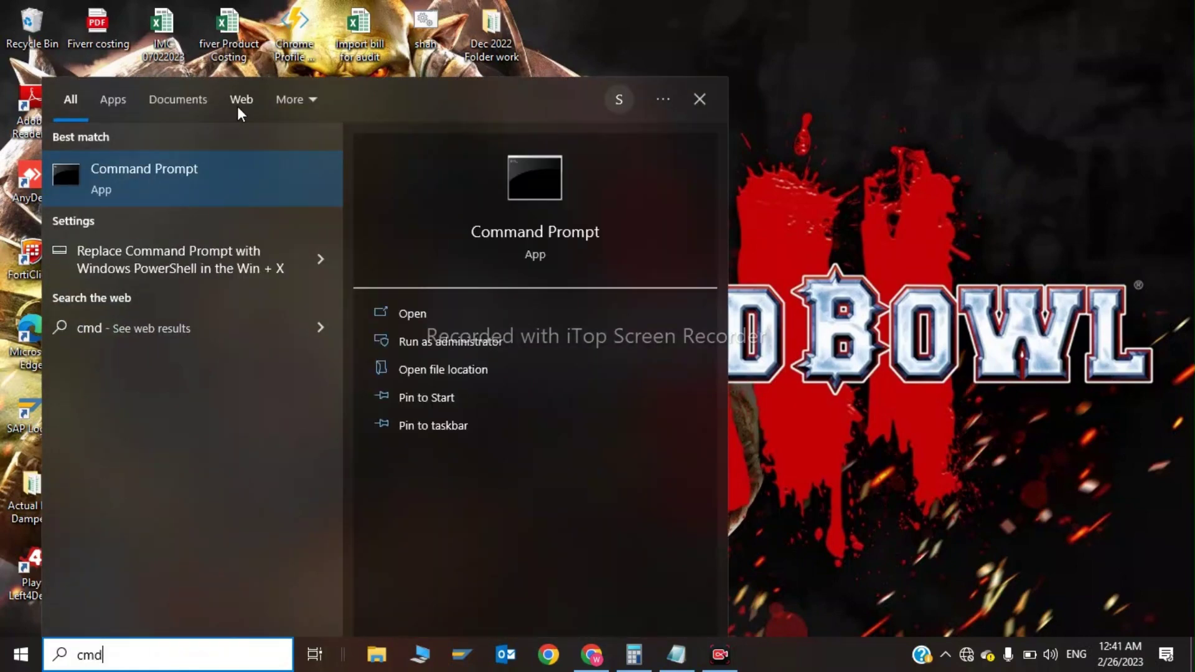
click(150, 159)
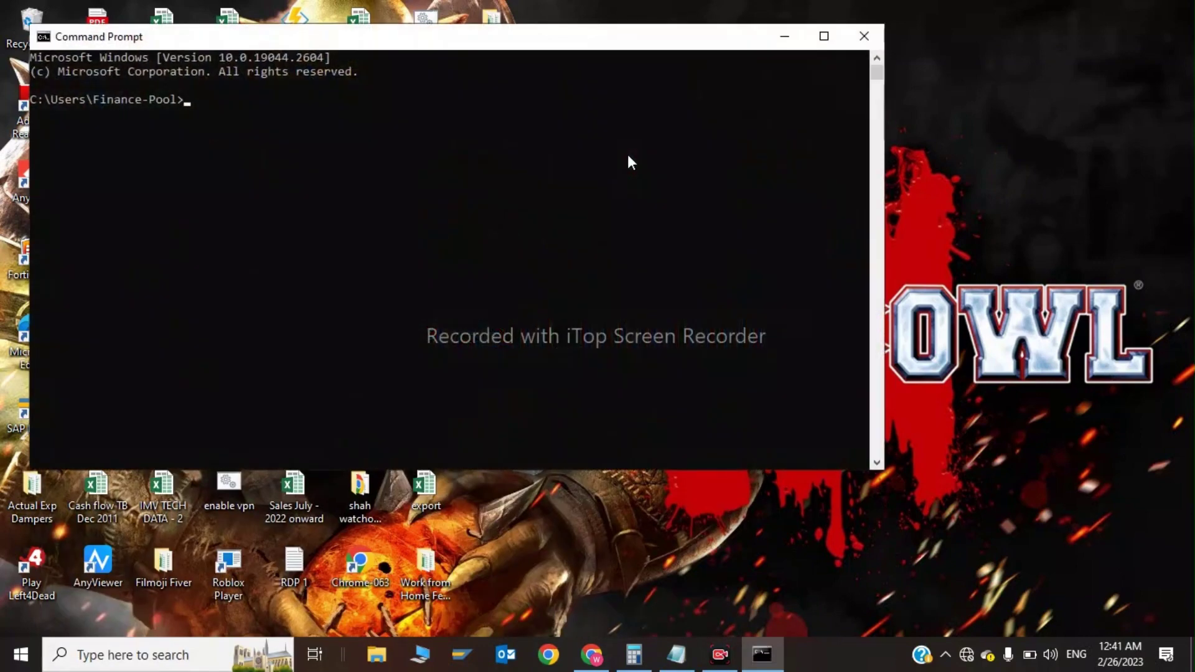
click(684, 644)
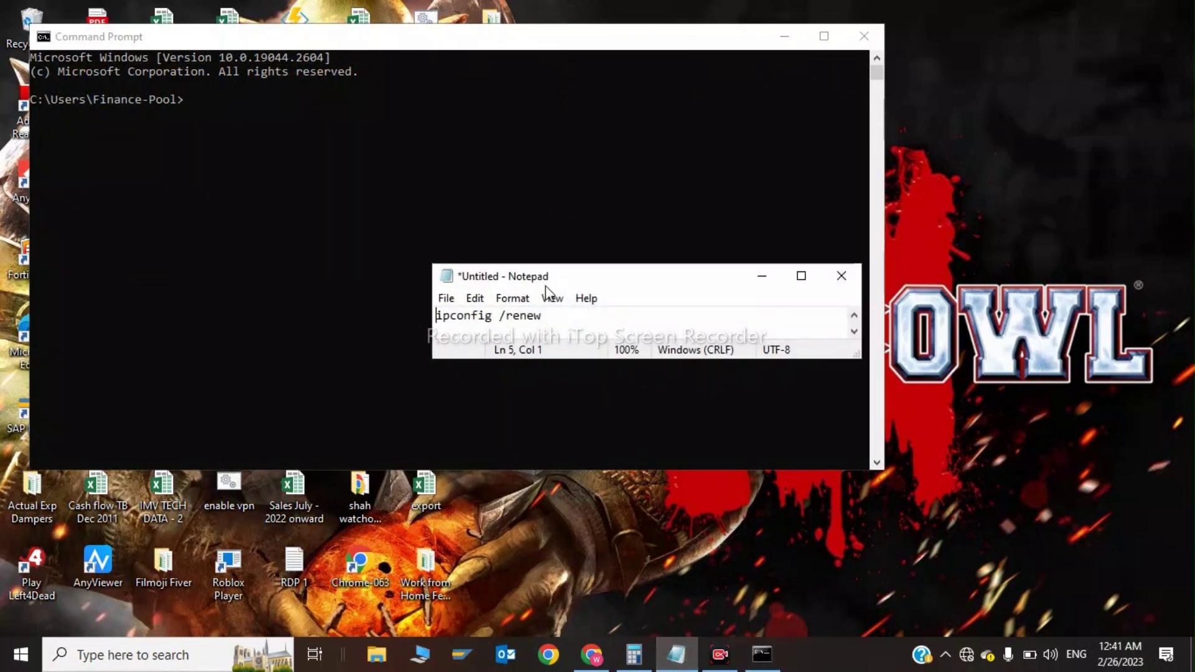
- Copy ipconfig /flushdns from the notes and run it in Command Prompt
key(Up)
key(Up)
key(Up)
key(Up)
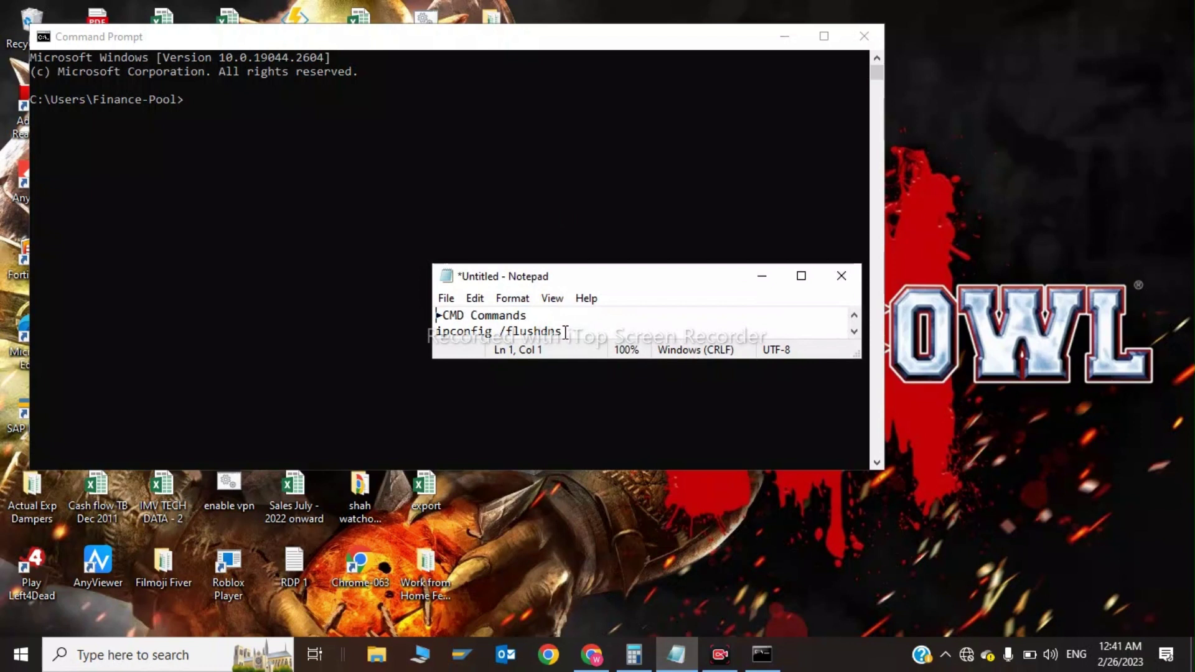
drag(566, 332, 435, 332)
key(ctrl+c)
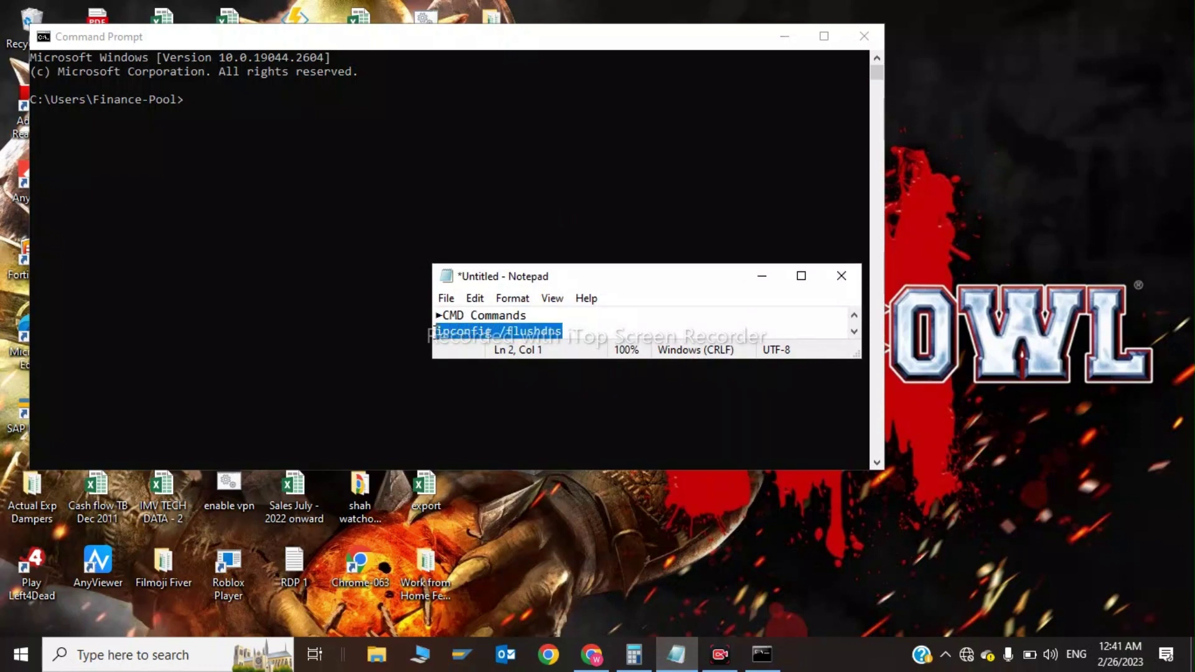
click(761, 276)
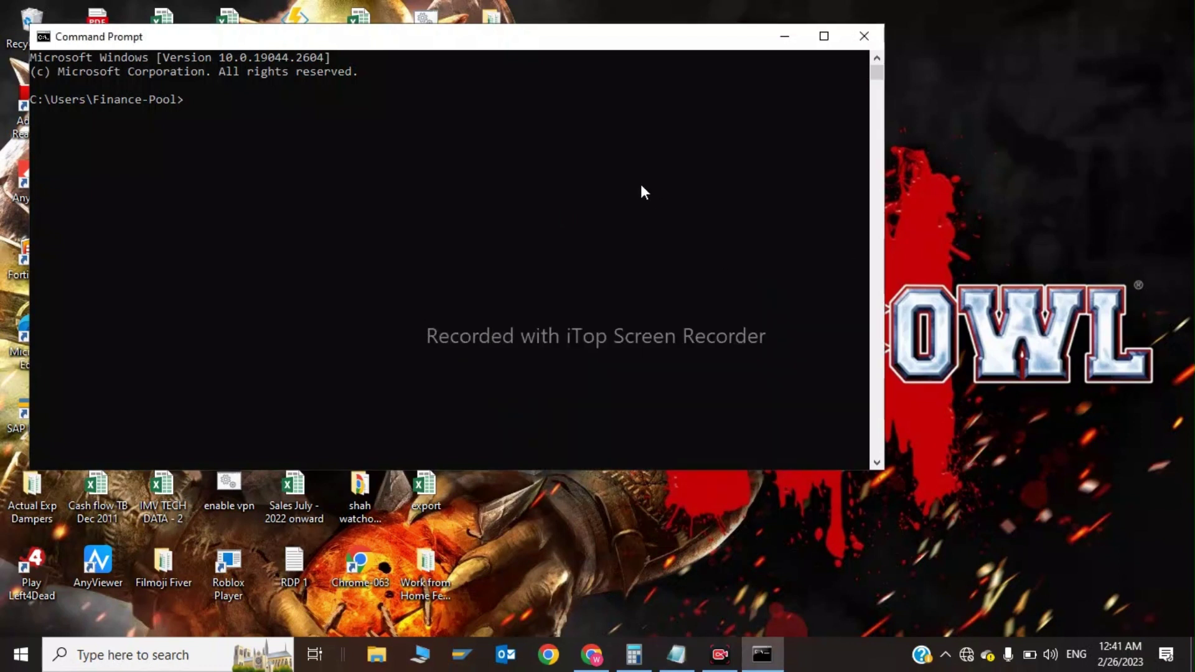
key(ctrl+v)
key(Return)
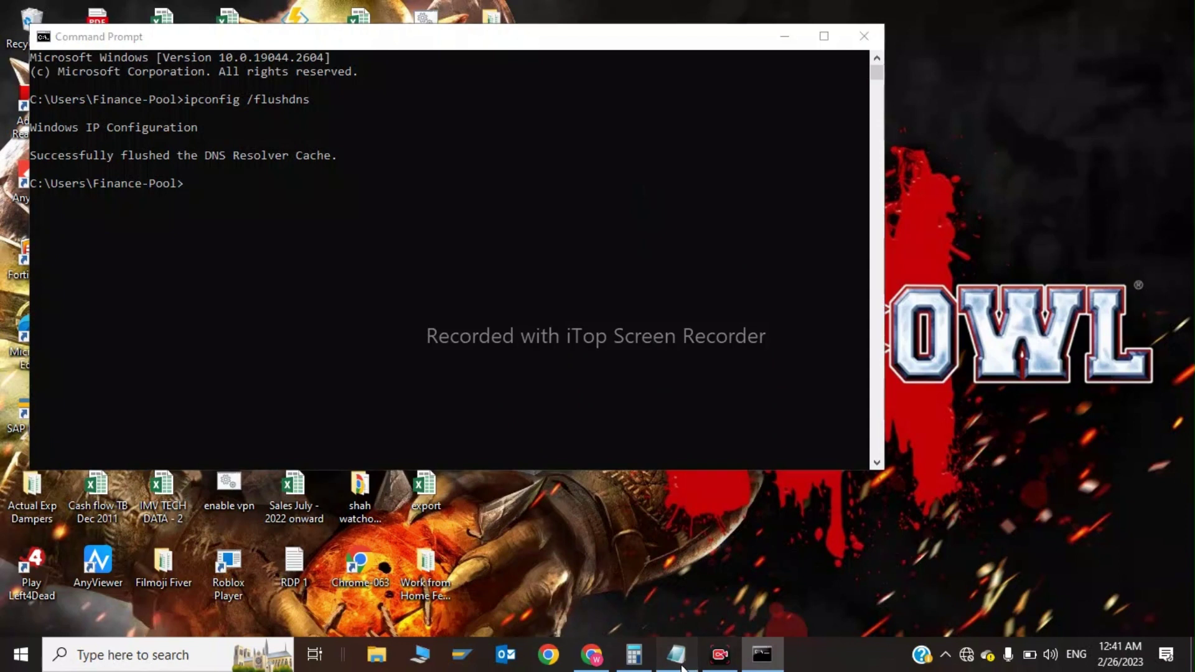
- Copy and run netsh winsock reset, which is refused for needing administrator rights
click(676, 654)
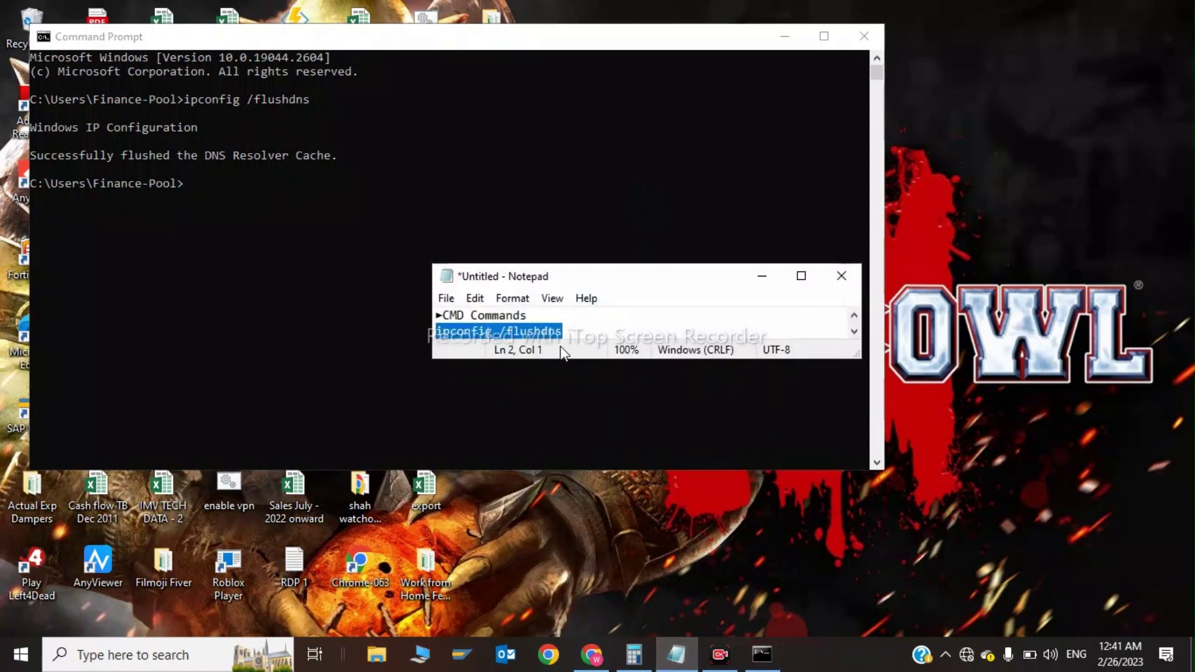
click(570, 333)
key(Down)
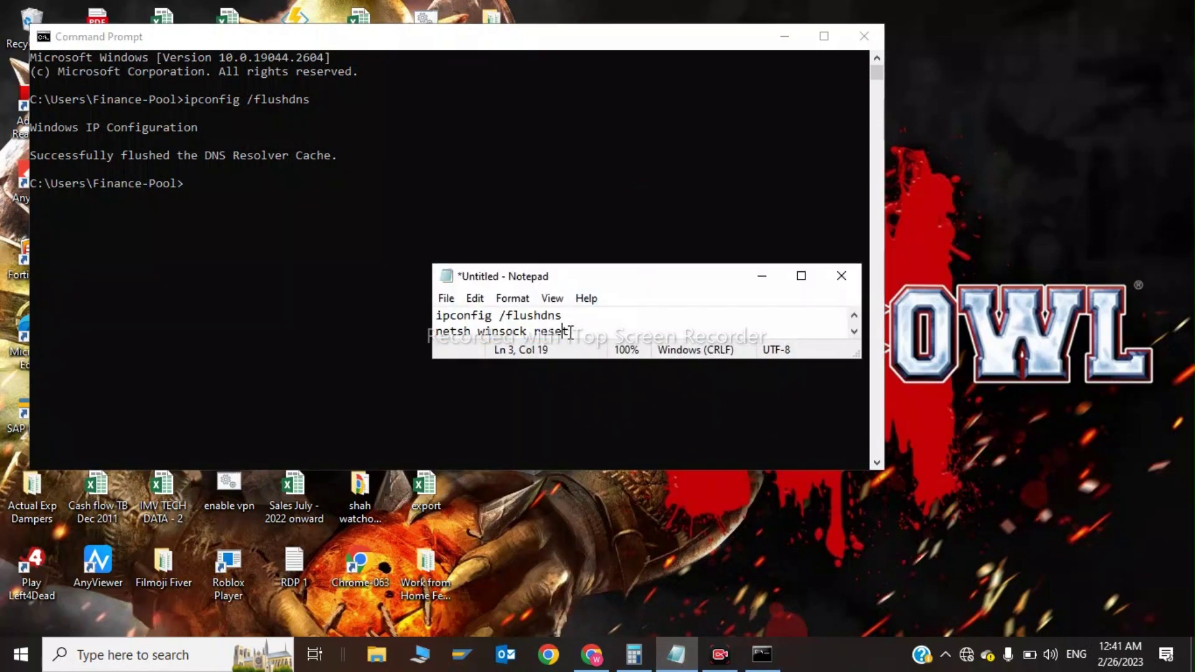
drag(570, 332, 436, 331)
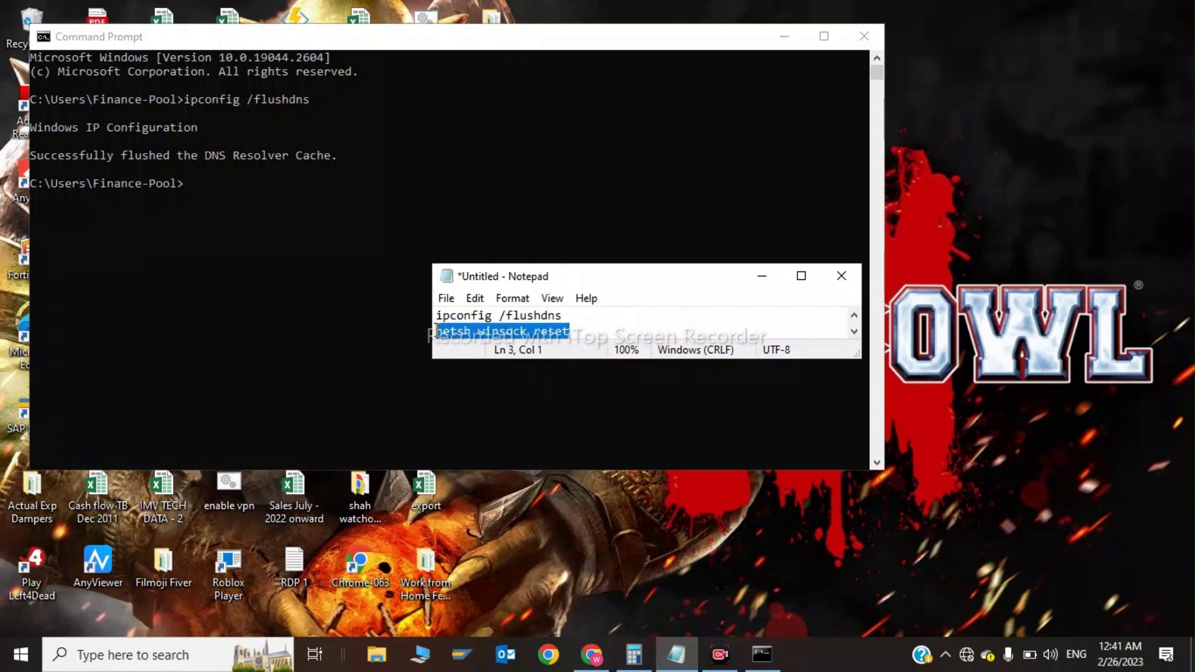
key(ctrl+c)
click(762, 276)
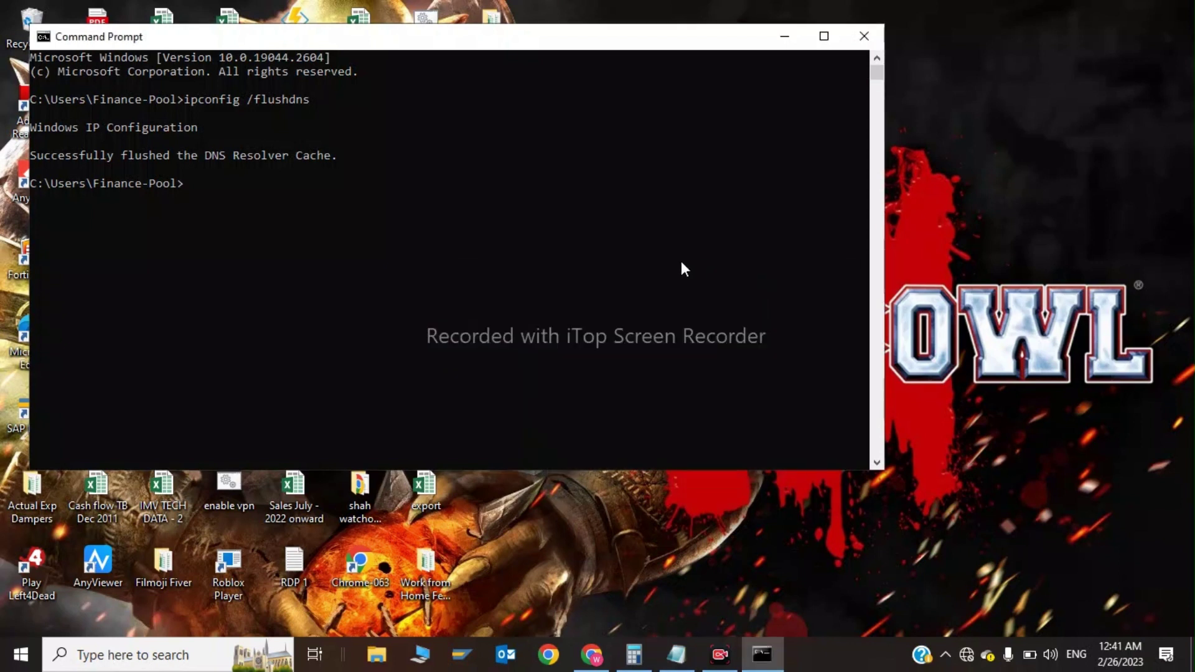
right_click(681, 260)
key(Return)
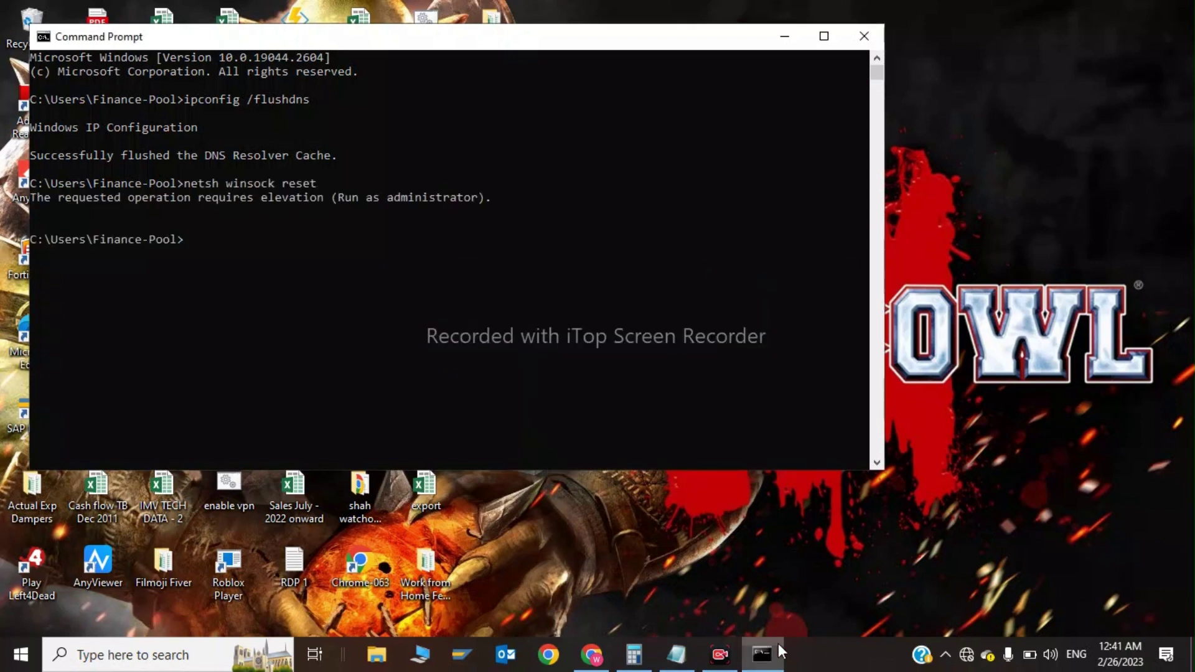
- Select the ipconfig /release command in the notes
click(675, 653)
click(582, 330)
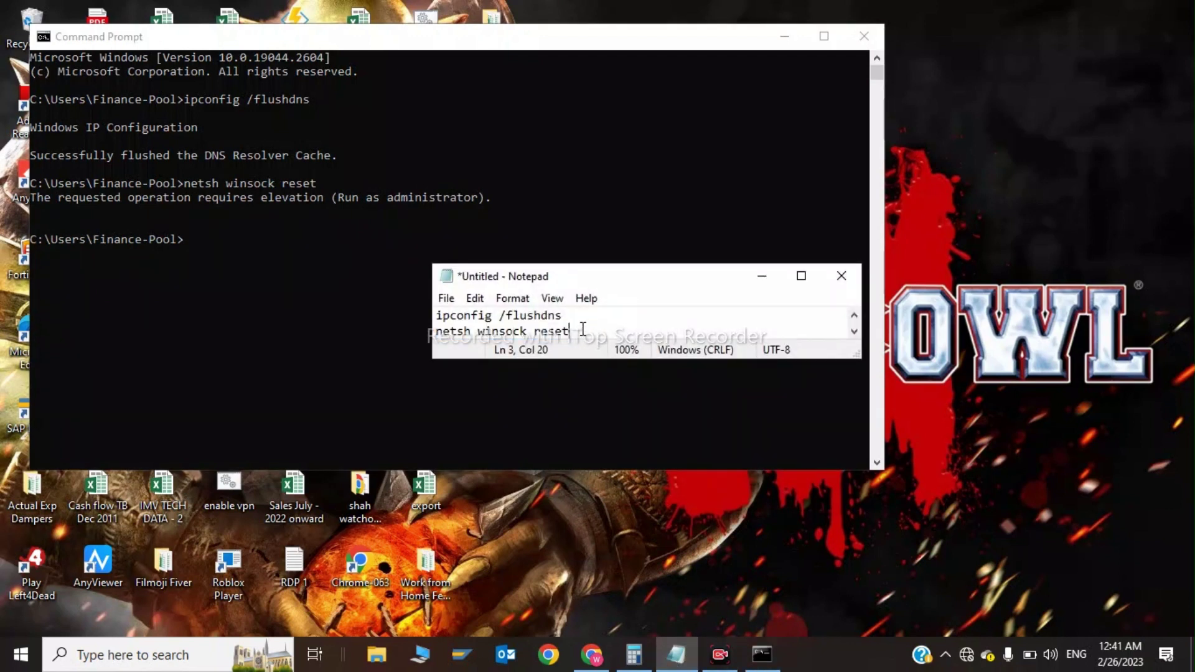
key(Return)
key(ctrl+v)
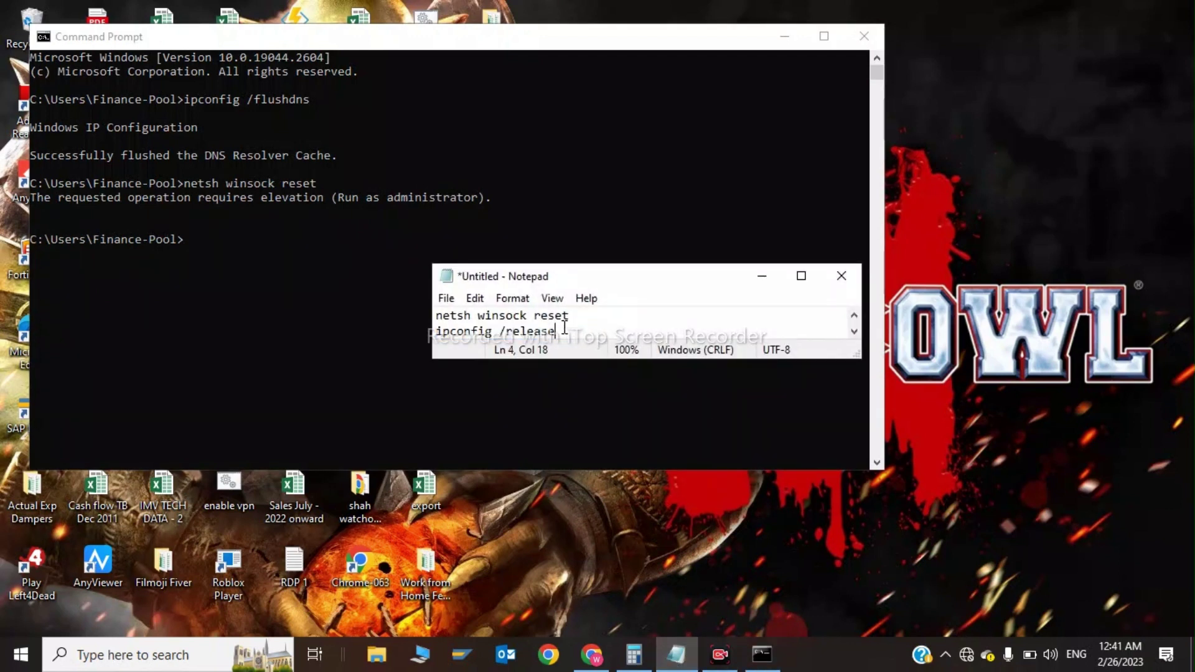
drag(556, 332, 437, 331)
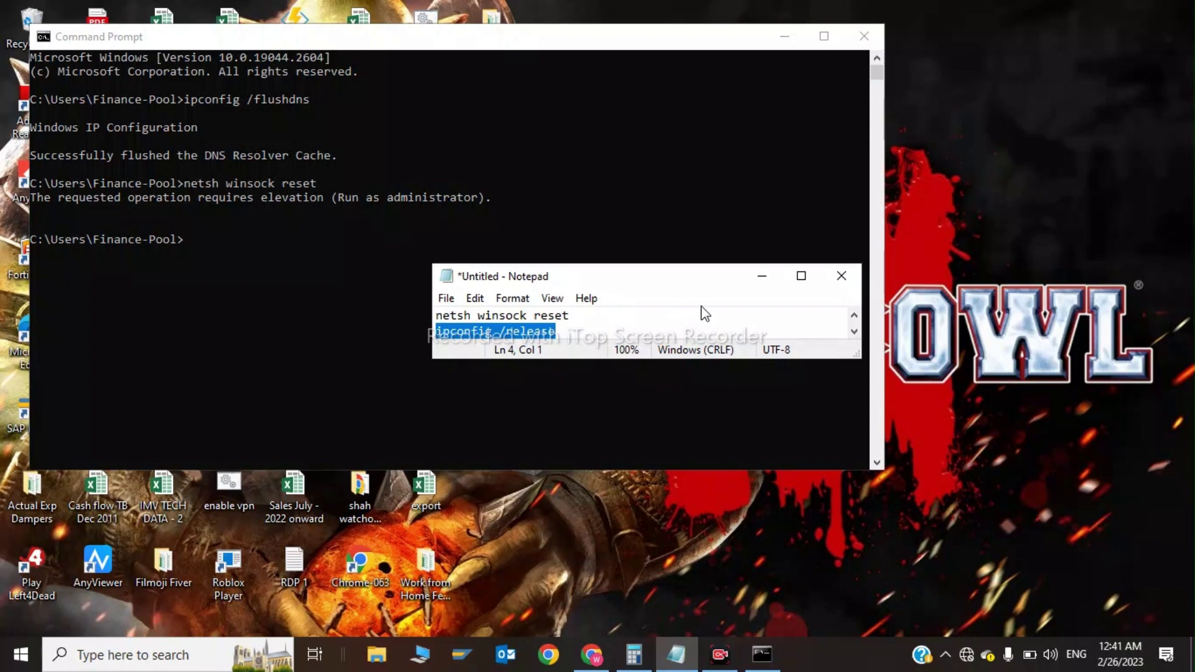
- Paste and run ipconfig /release in Command Prompt
click(762, 276)
right_click(579, 235)
key(Return)
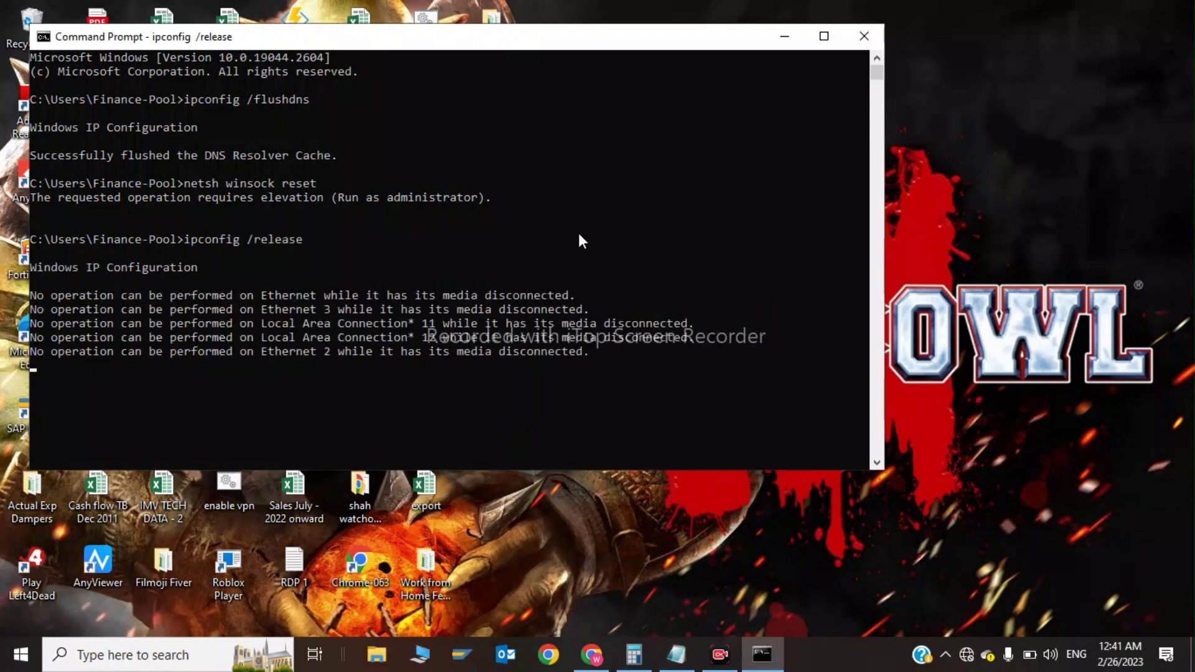
- Run ipconfig /renew, fixing a doubled paste, so Wi-Fi gets 192.168.1.106, then exit
click(685, 647)
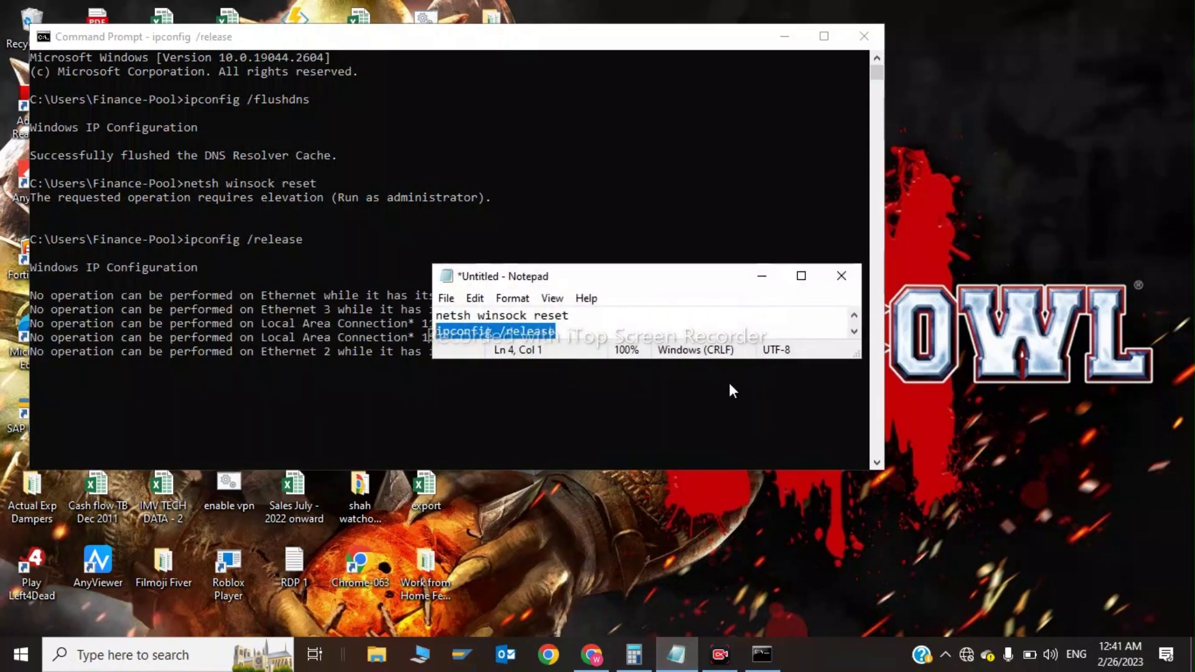
click(588, 331)
scroll(589, 331, down, 1)
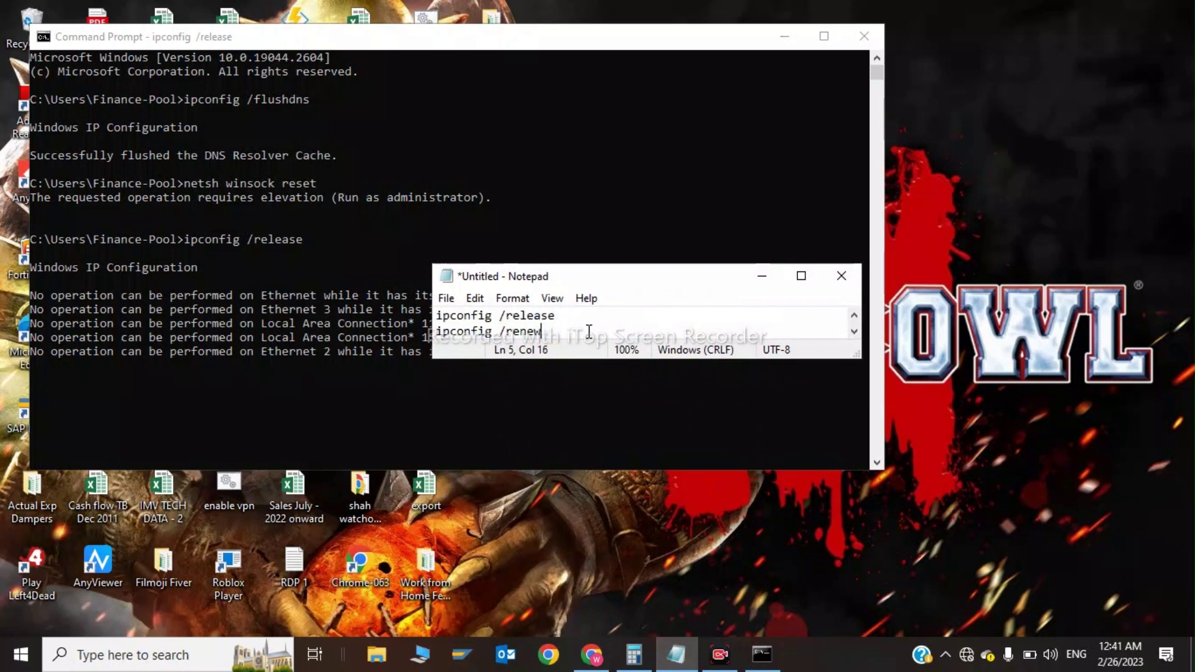
drag(551, 331, 438, 331)
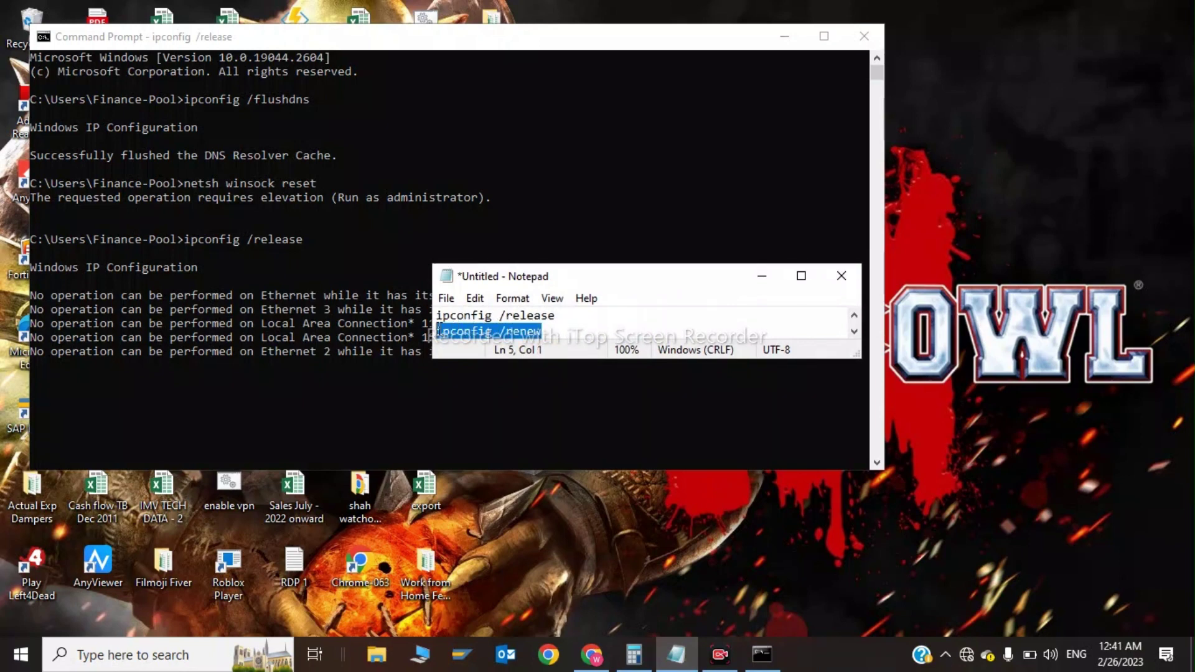
click(760, 275)
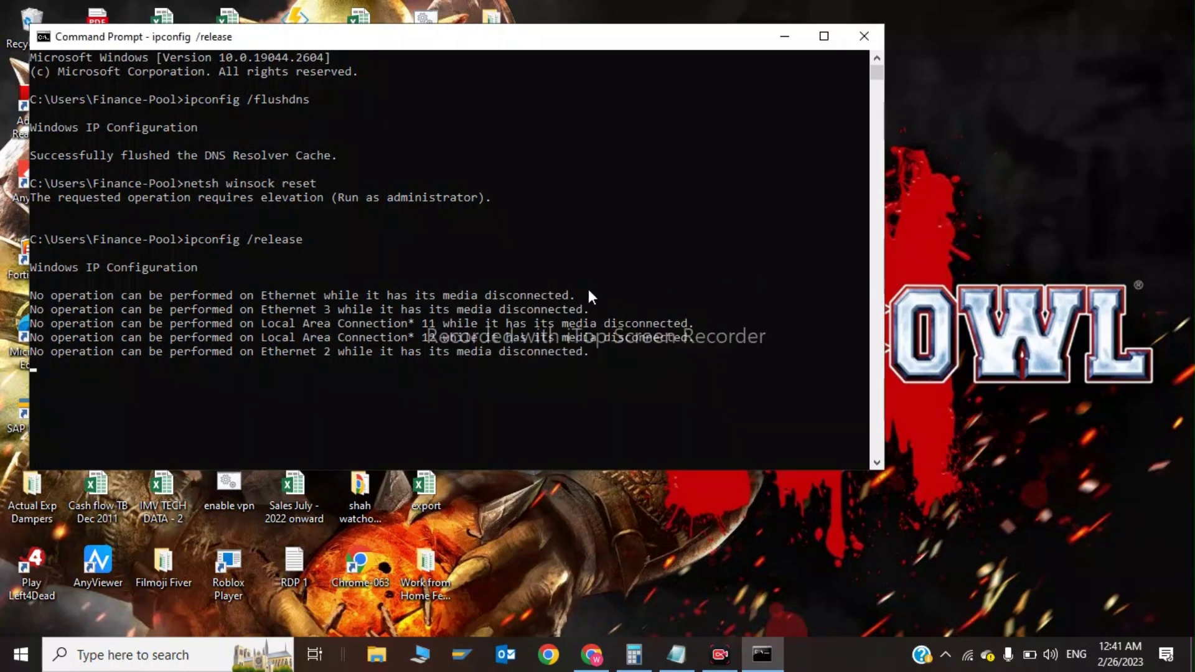
right_click(781, 459)
right_click(781, 459)
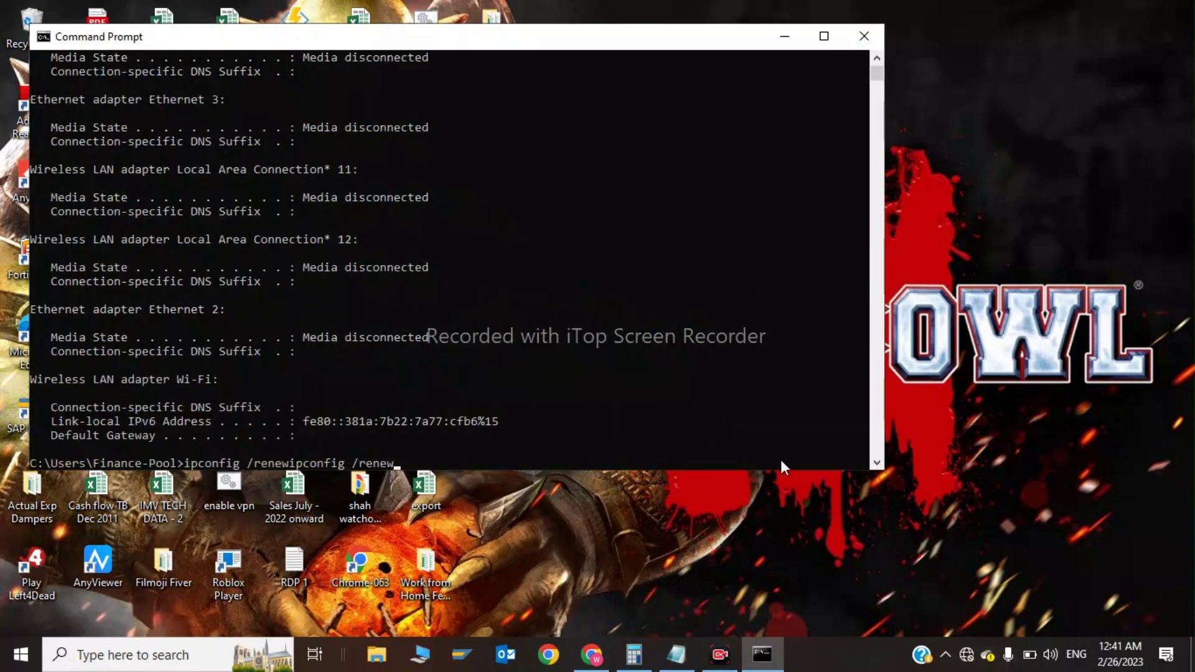
key(BackSpace)
key(BackSpace)
key(BackSpace)
key(BackSpace)
key(BackSpace)
key(BackSpace)
key(BackSpace)
key(BackSpace)
key(BackSpace)
key(BackSpace)
key(BackSpace)
key(BackSpace)
key(BackSpace)
key(BackSpace)
key(BackSpace)
key(BackSpace)
key(BackSpace)
key(BackSpace)
key(BackSpace)
key(BackSpace)
key(BackSpace)
key(BackSpace)
key(BackSpace)
key(BackSpace)
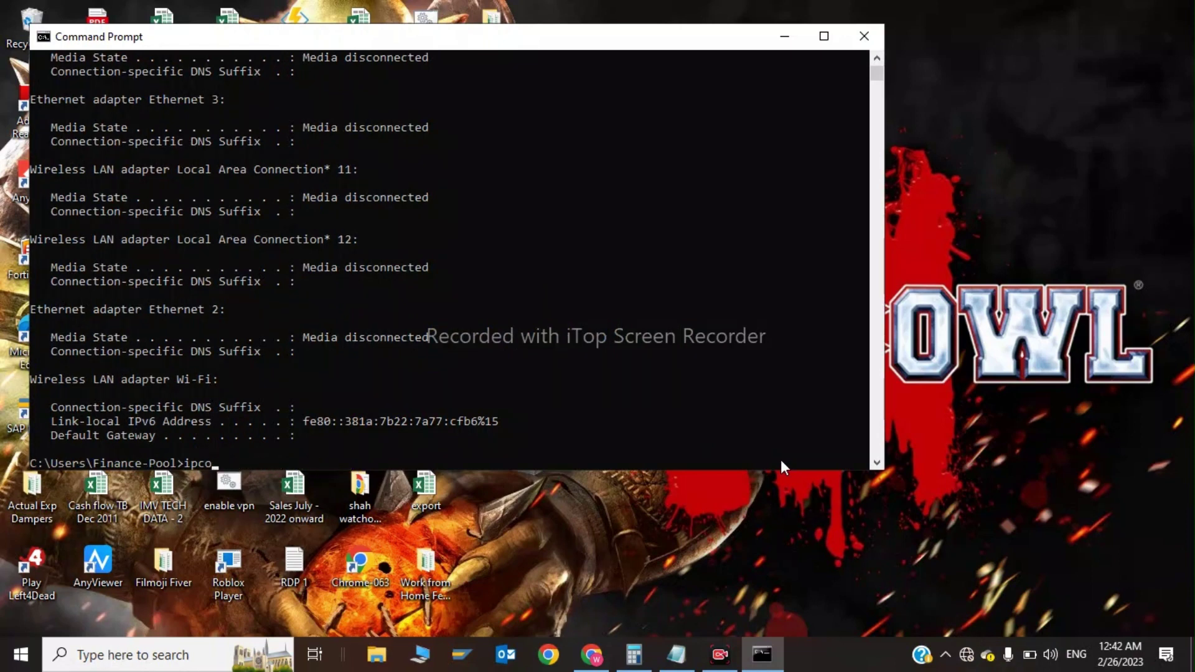
right_click(780, 460)
key(Return)
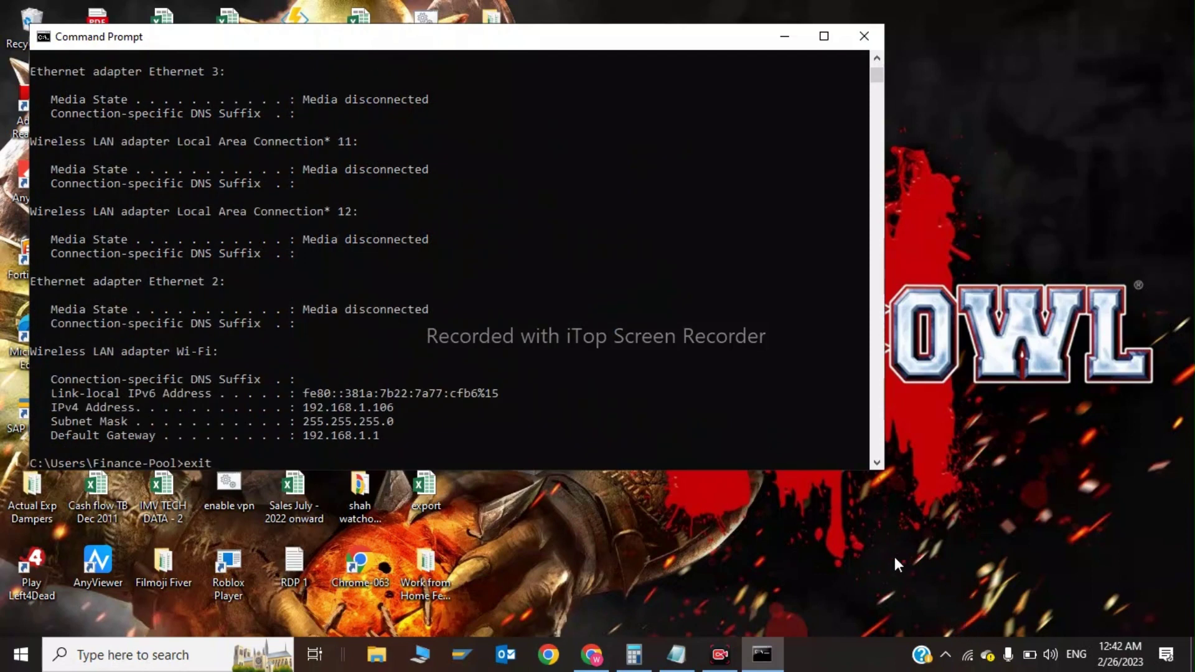
key(Return)
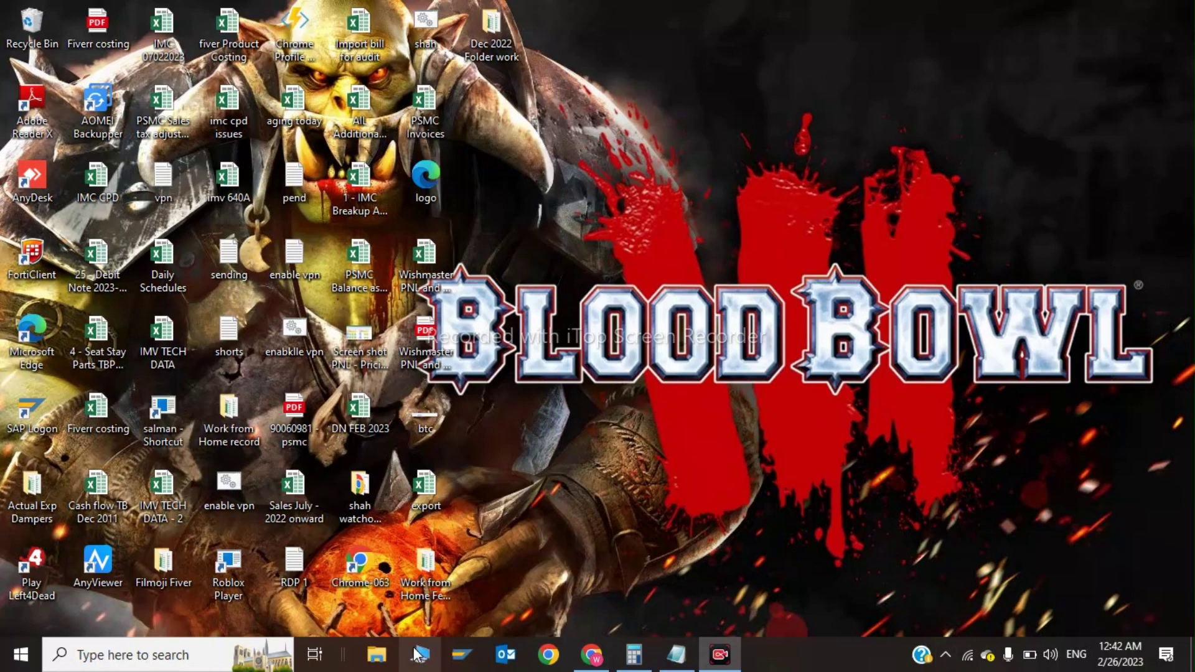
- Open File Explorer on Local Disk (D:)\left for death and select the left4dead application
key(super+e)
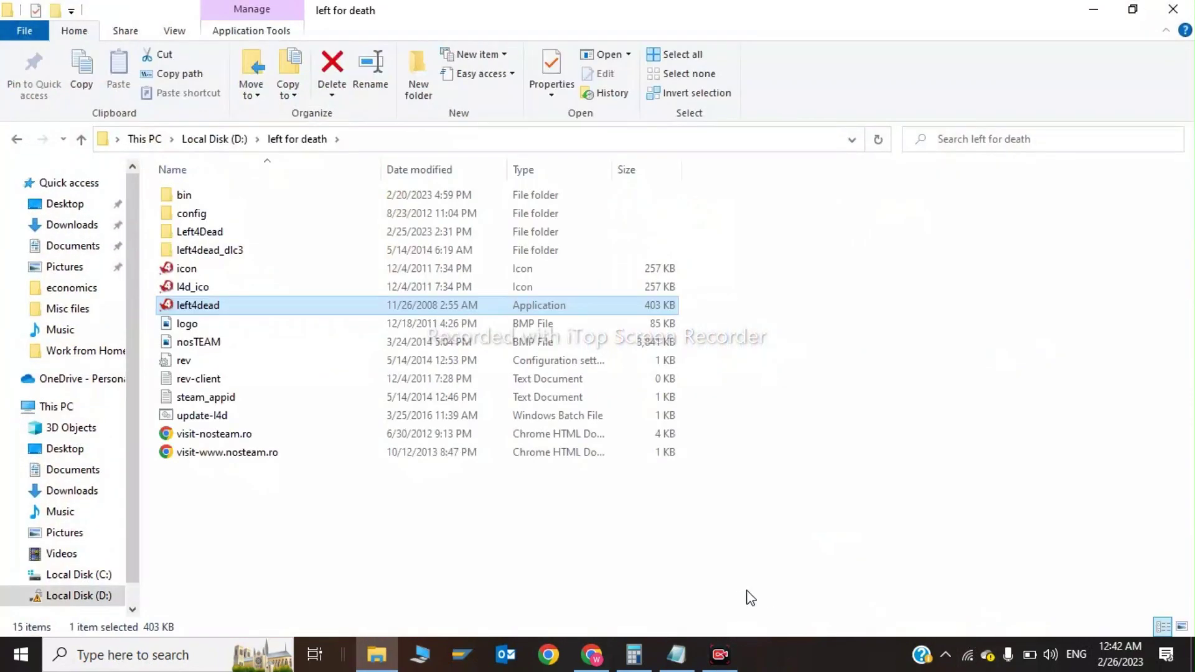
click(264, 314)
- In left4dead's Properties, enable compatibility mode for Windows 8, apply and close
right_click(266, 317)
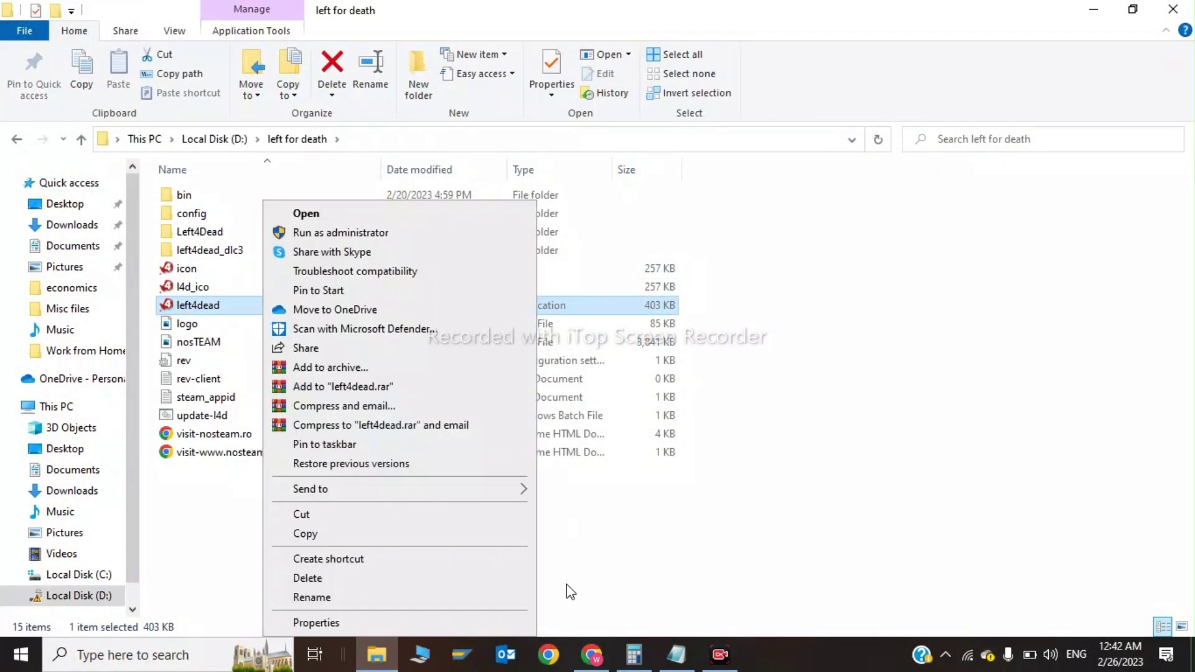
click(337, 623)
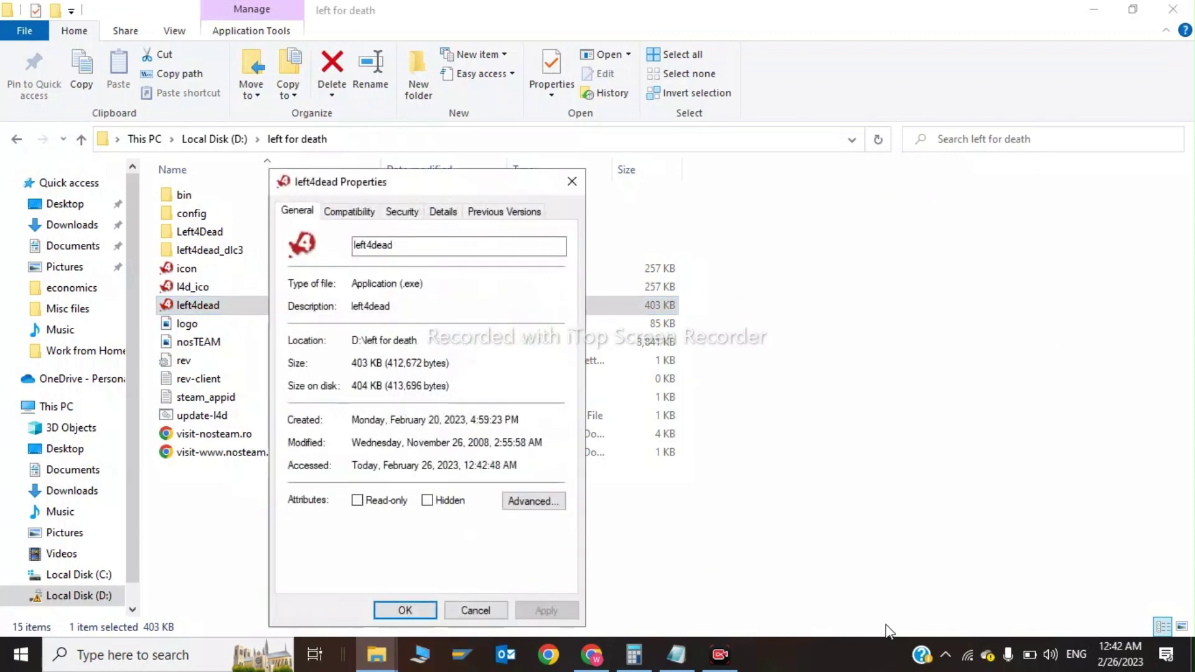
click(349, 211)
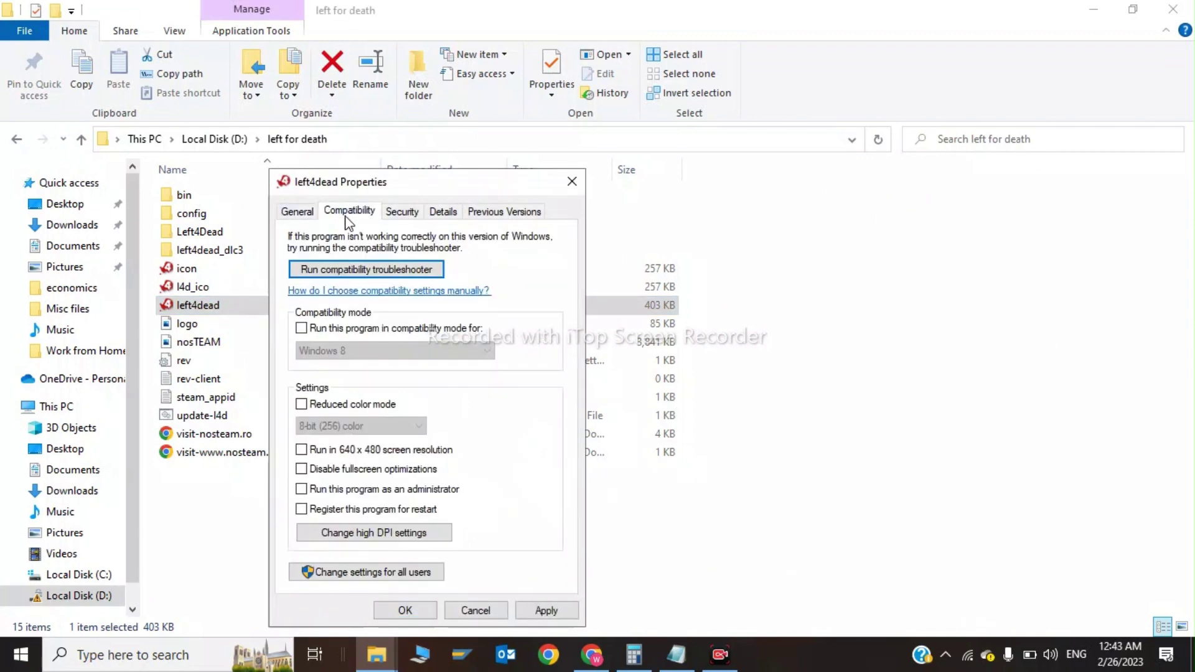
click(372, 330)
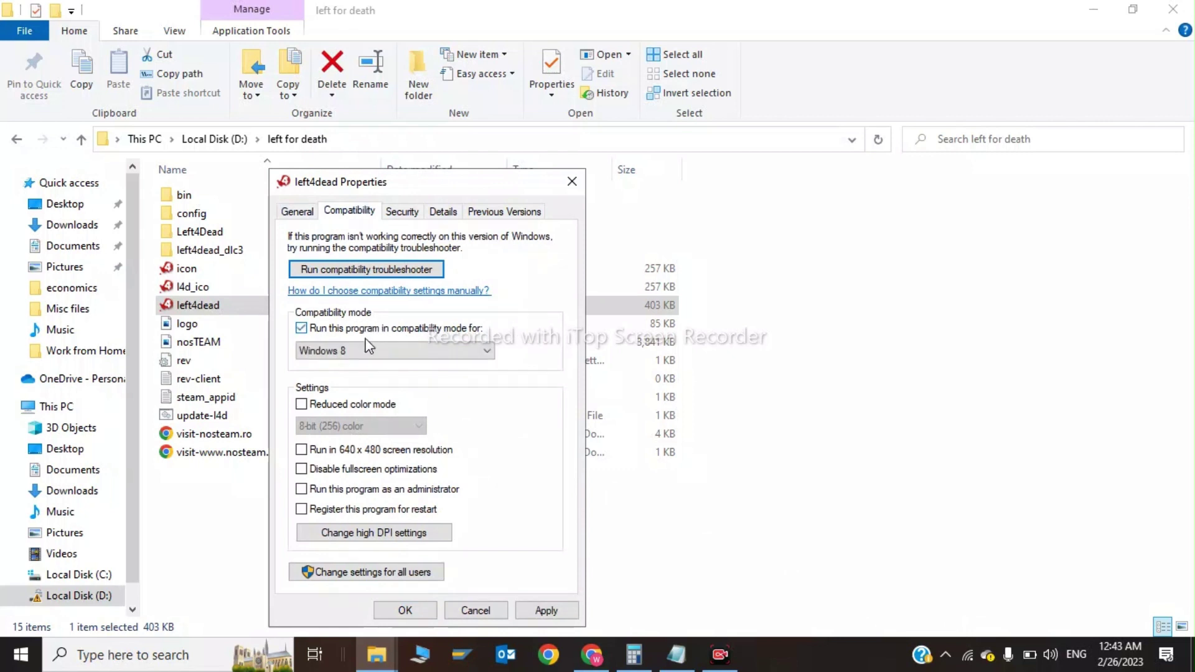
click(361, 351)
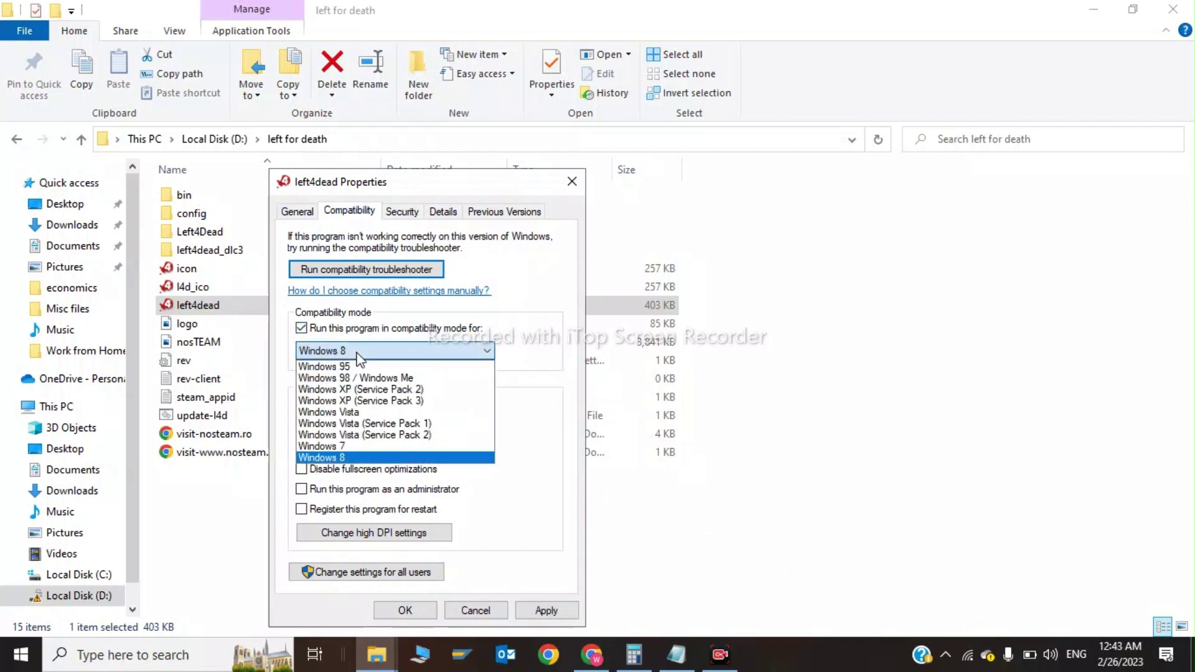
click(348, 456)
click(552, 611)
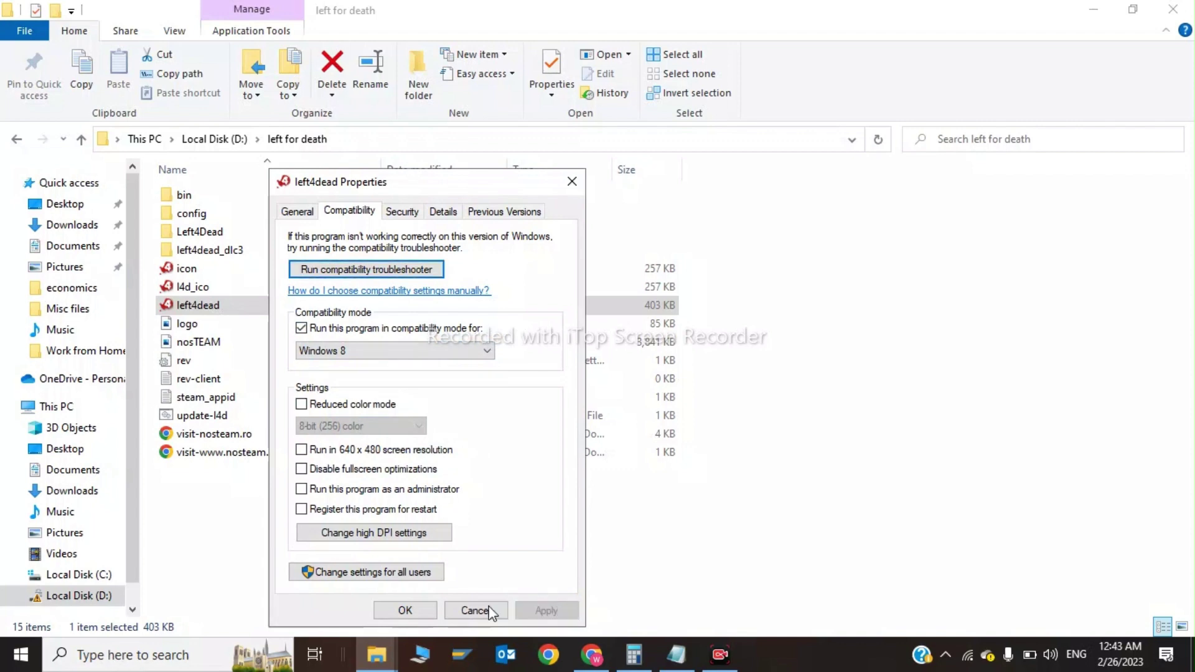
click(405, 611)
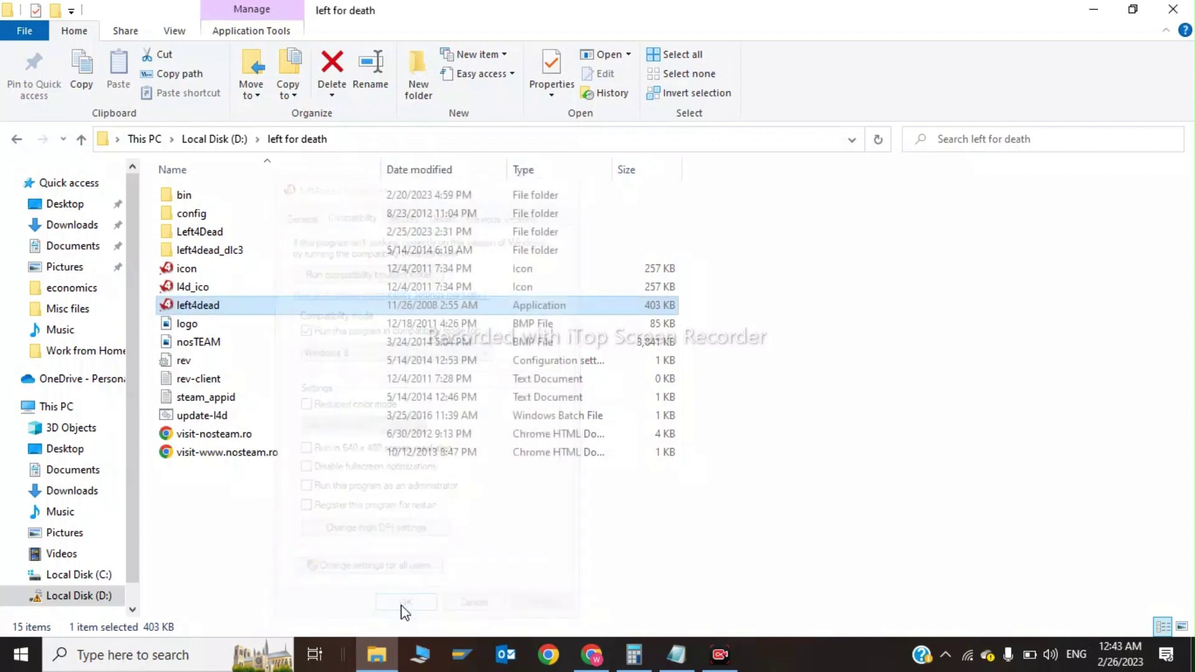
- Run left4dead as administrator from its right-click menu
right_click(252, 313)
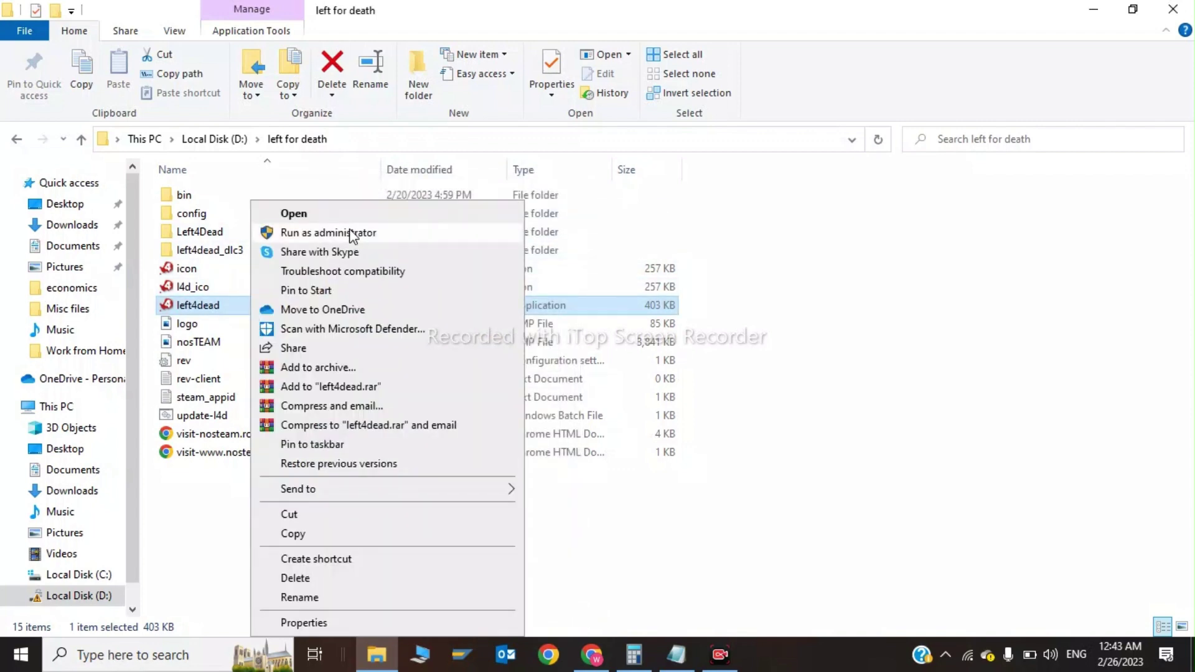
click(349, 233)
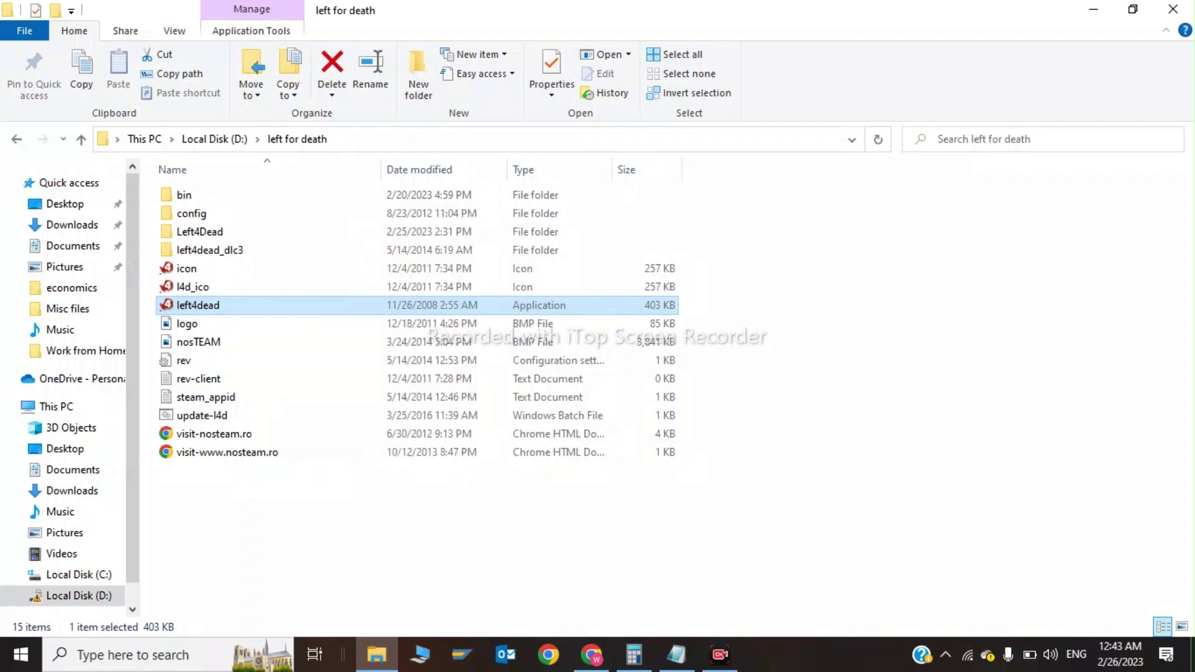